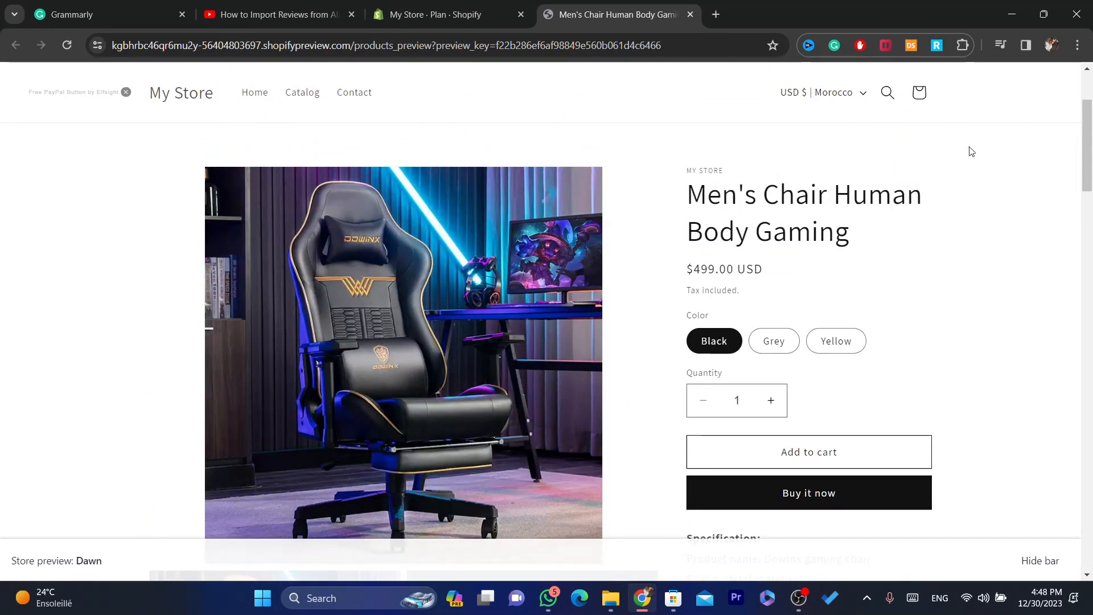
Step: Open the Shopify App Store from the store's apps and sales channels settings
{"action": "left_click", "coordinate": [450, 7]}
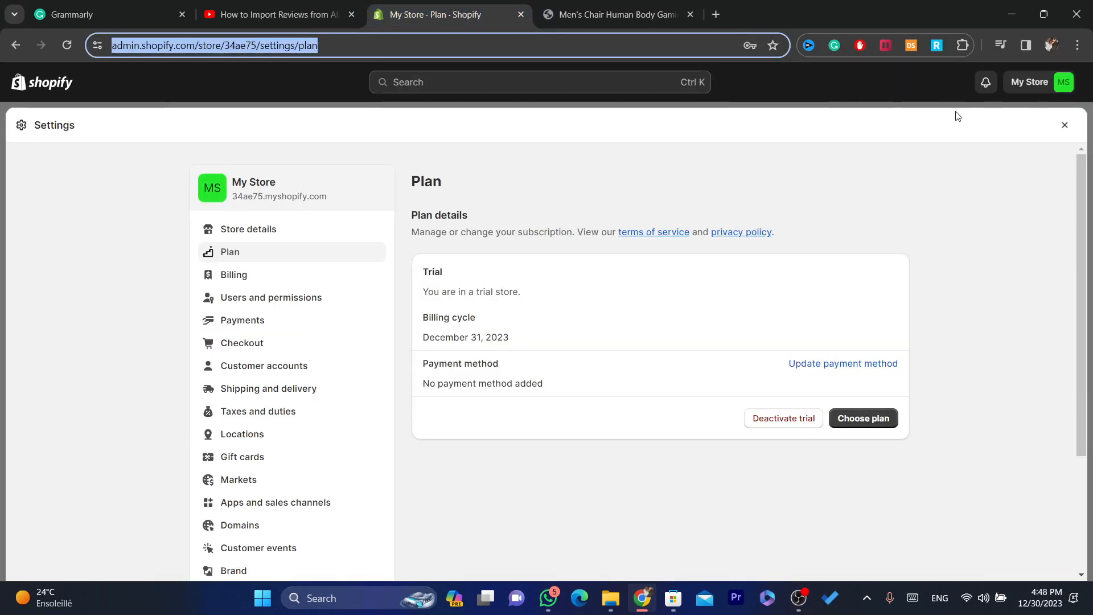
{"action": "left_click", "coordinate": [1063, 126]}
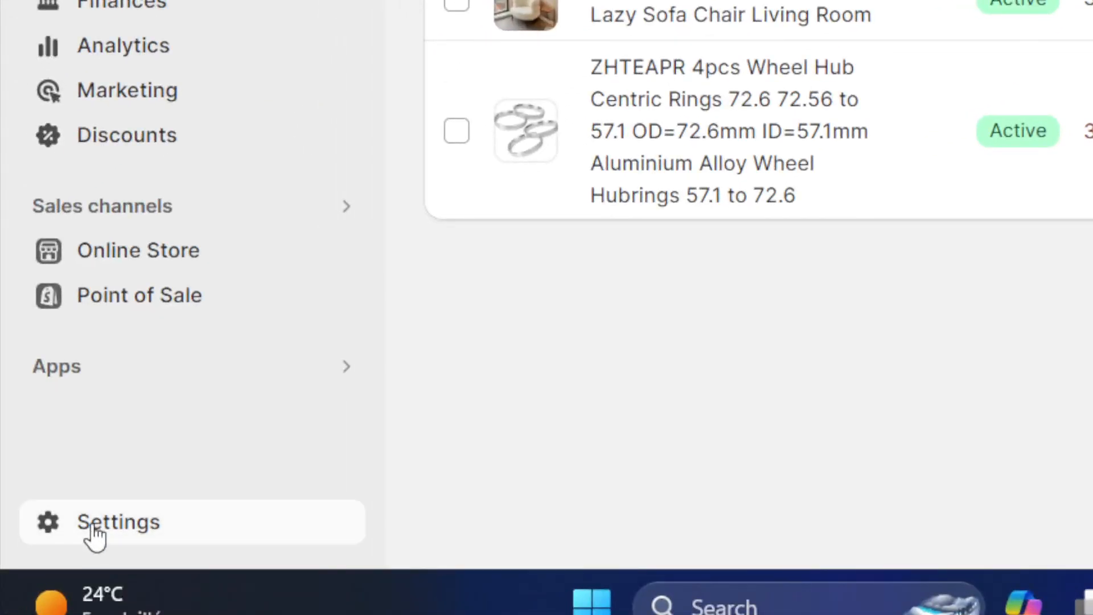
{"action": "left_click", "coordinate": [94, 529]}
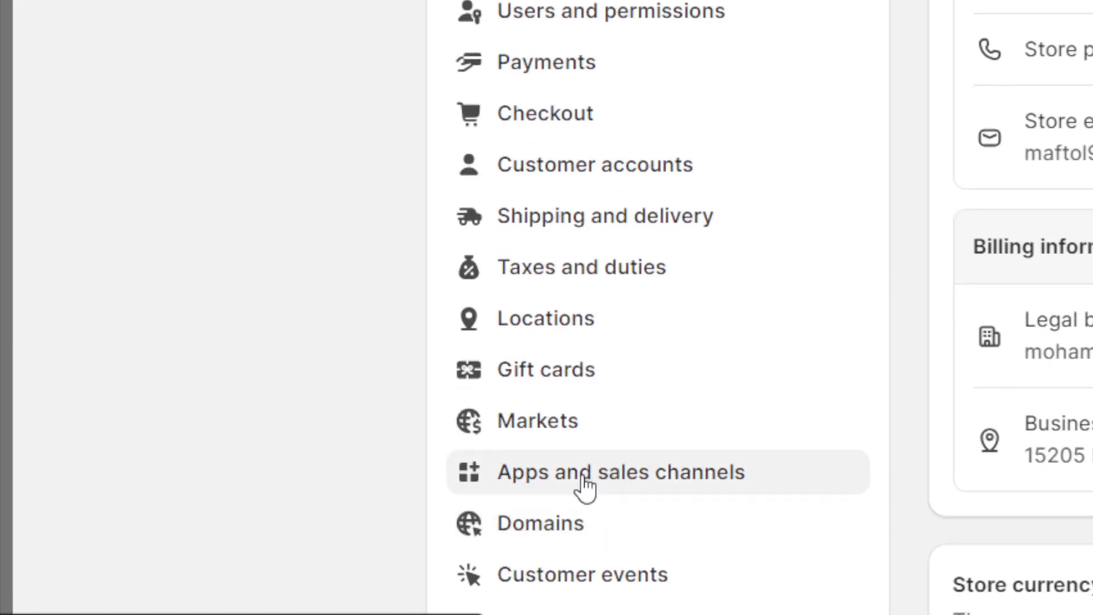
{"action": "left_click", "coordinate": [552, 490]}
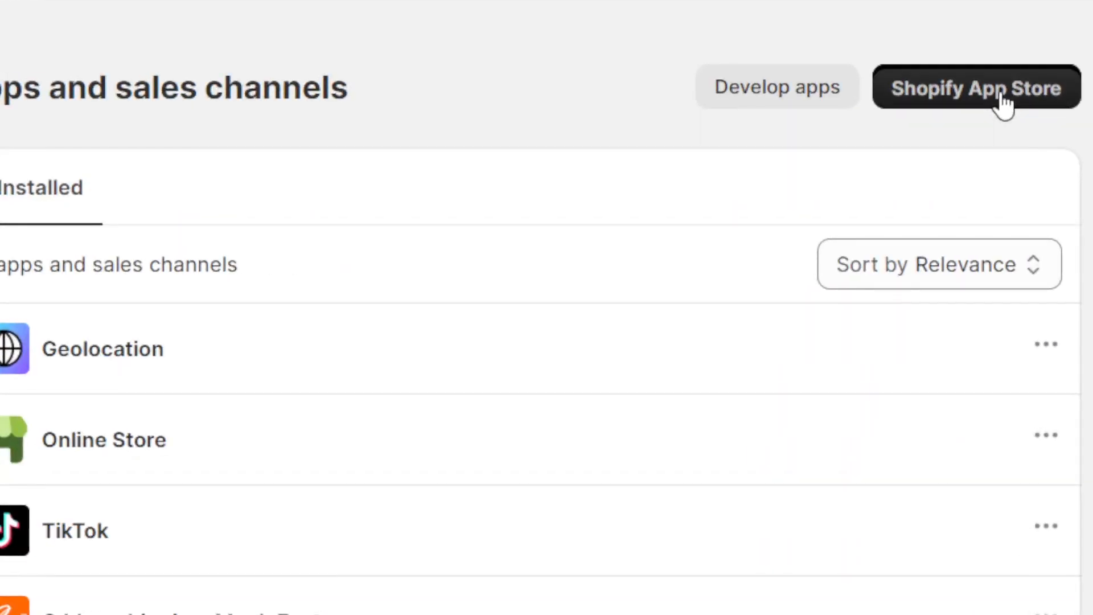
{"action": "left_click", "coordinate": [1003, 106]}
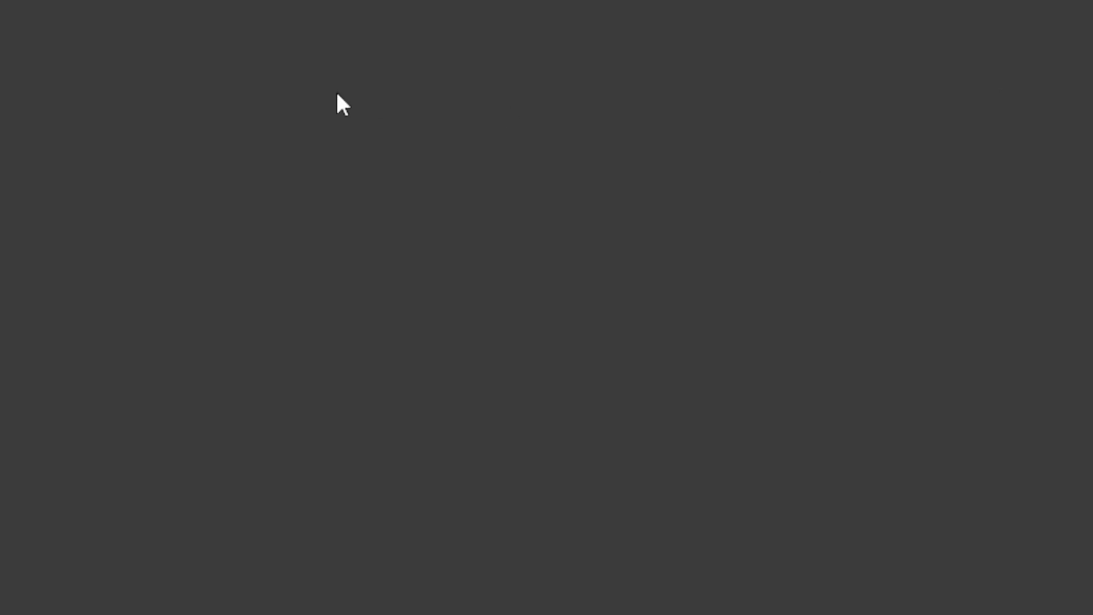
Step: Search the app store for "alireviews" using the matching suggestion
{"action": "left_click", "coordinate": [334, 78]}
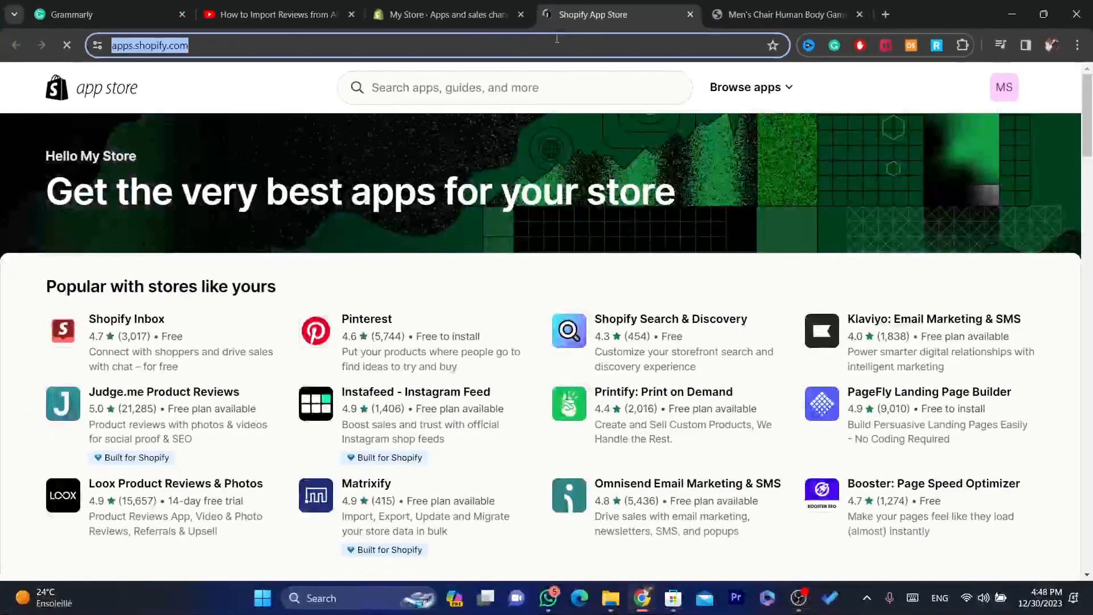
{"action": "left_click", "coordinate": [71, 172]}
{"action": "type", "text": "ali"}
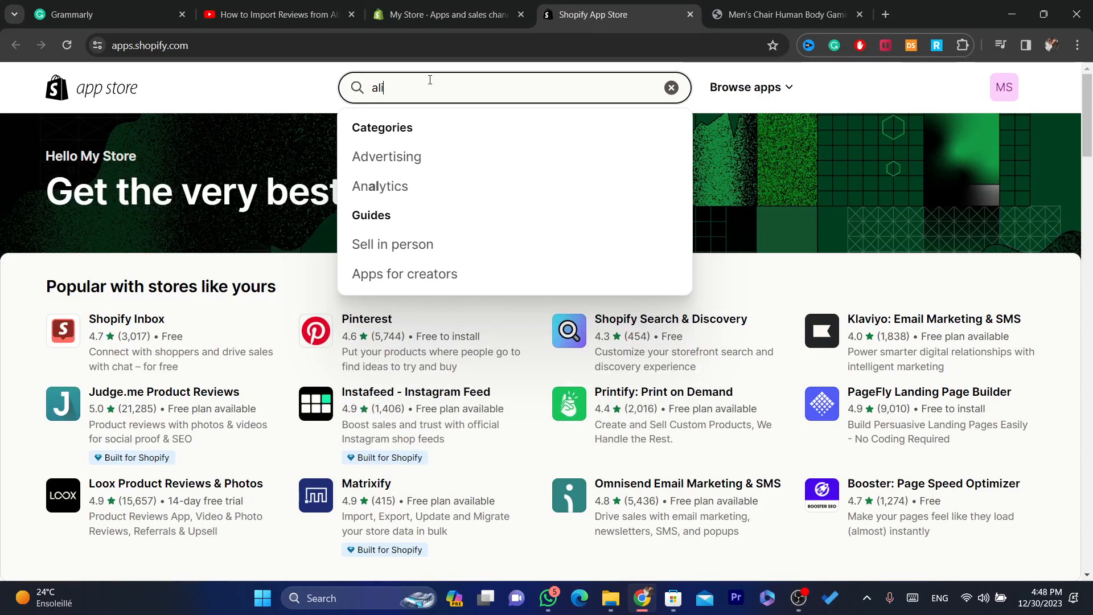
{"action": "type", "text": "re"}
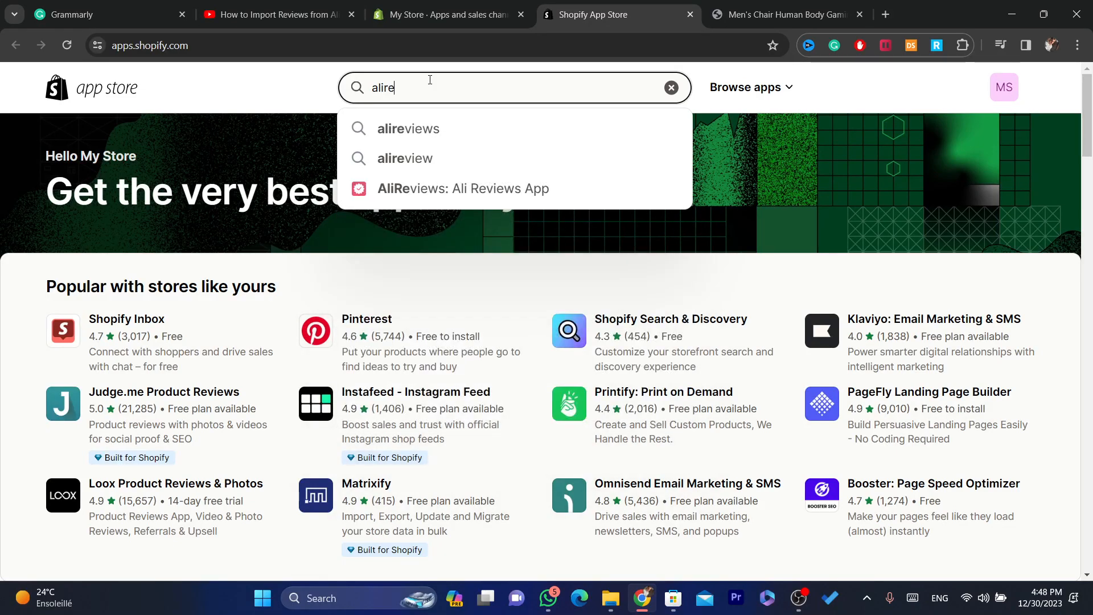
{"action": "left_click", "coordinate": [415, 121]}
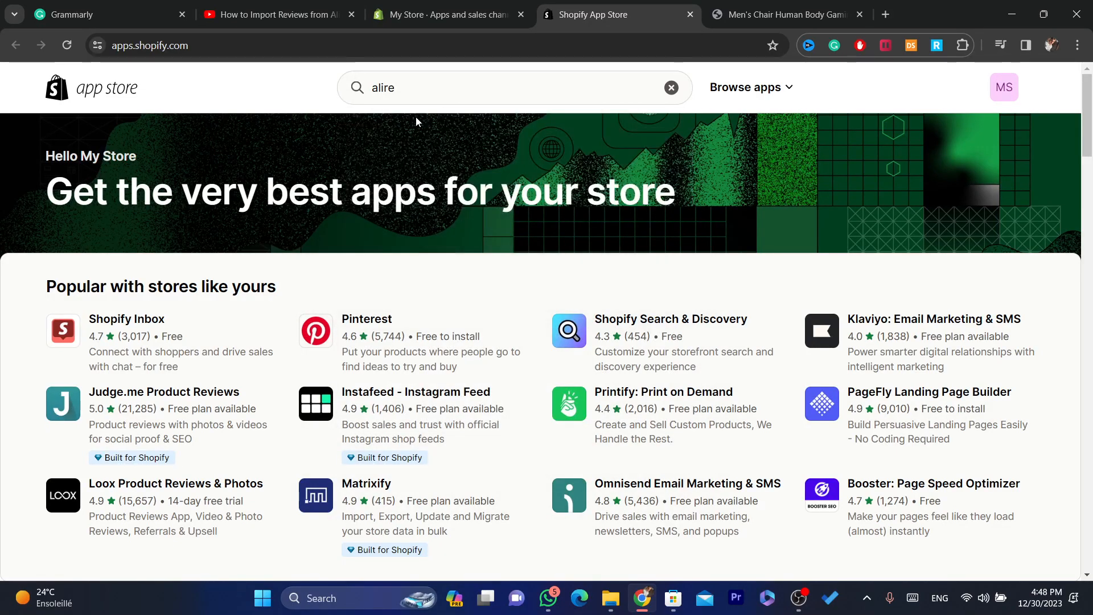
{"action": "left_click", "coordinate": [429, 98]}
{"action": "left_click", "coordinate": [426, 128]}
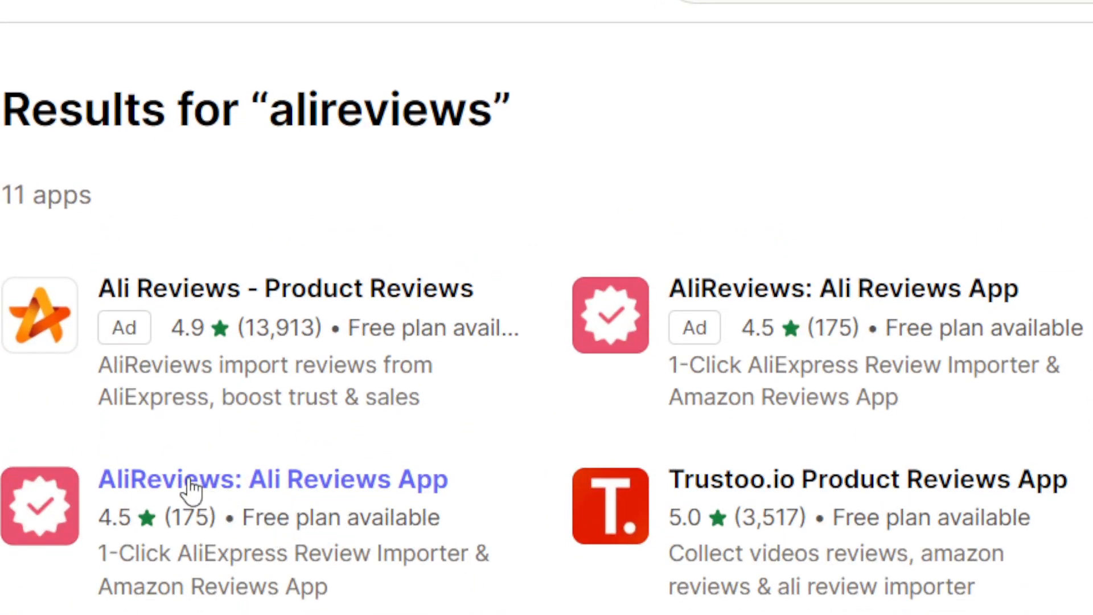
Step: Install the AliReviews: Ali Reviews App on the store from its non-ad search result
{"action": "left_click", "coordinate": [193, 484]}
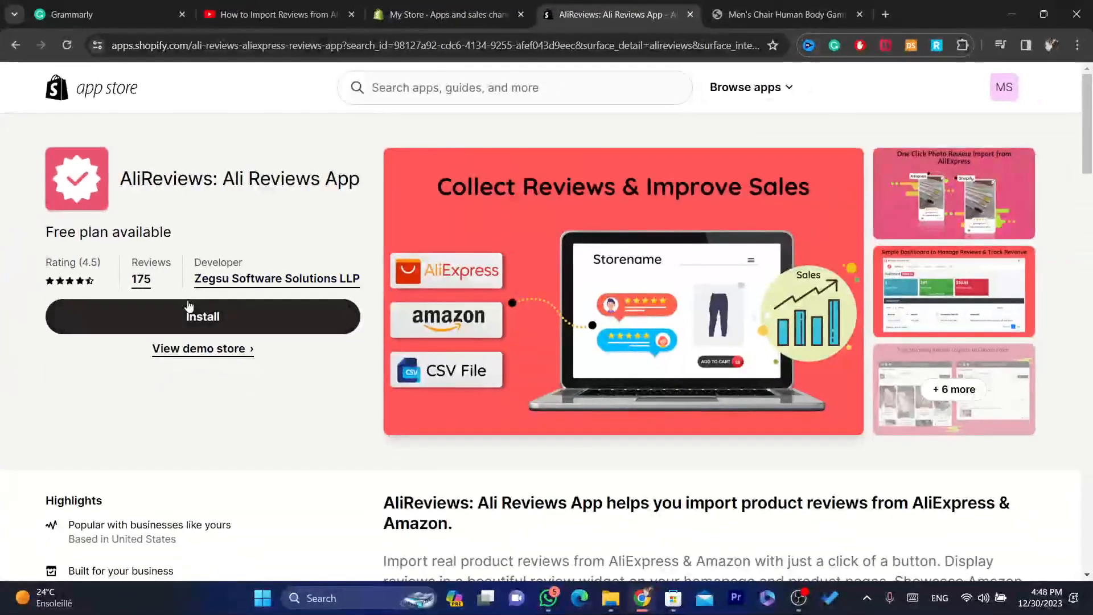
{"action": "left_click", "coordinate": [206, 317]}
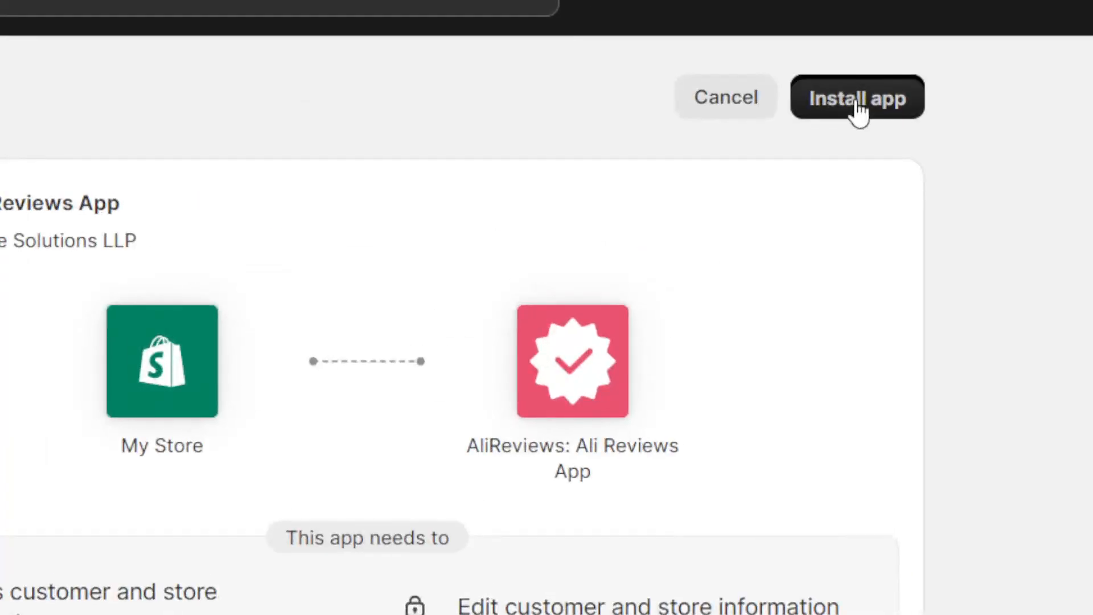
{"action": "left_click", "coordinate": [848, 121]}
Step: Continue into AliReviews with the free Basic plan and dismiss the welcome tutorial
{"action": "left_click", "coordinate": [524, 4]}
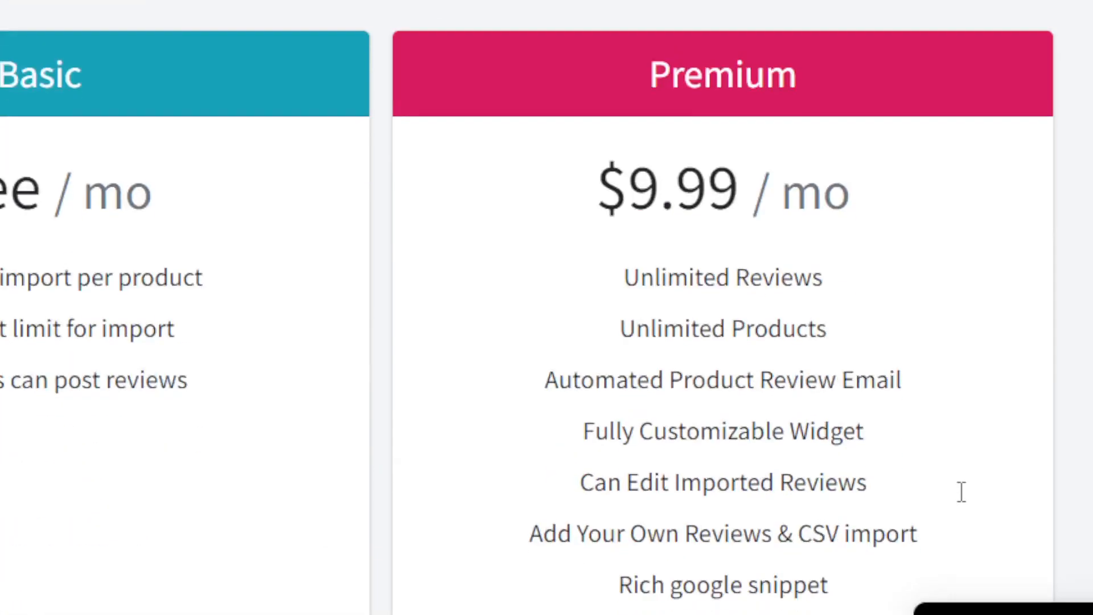
{"action": "left_click", "coordinate": [1023, 496]}
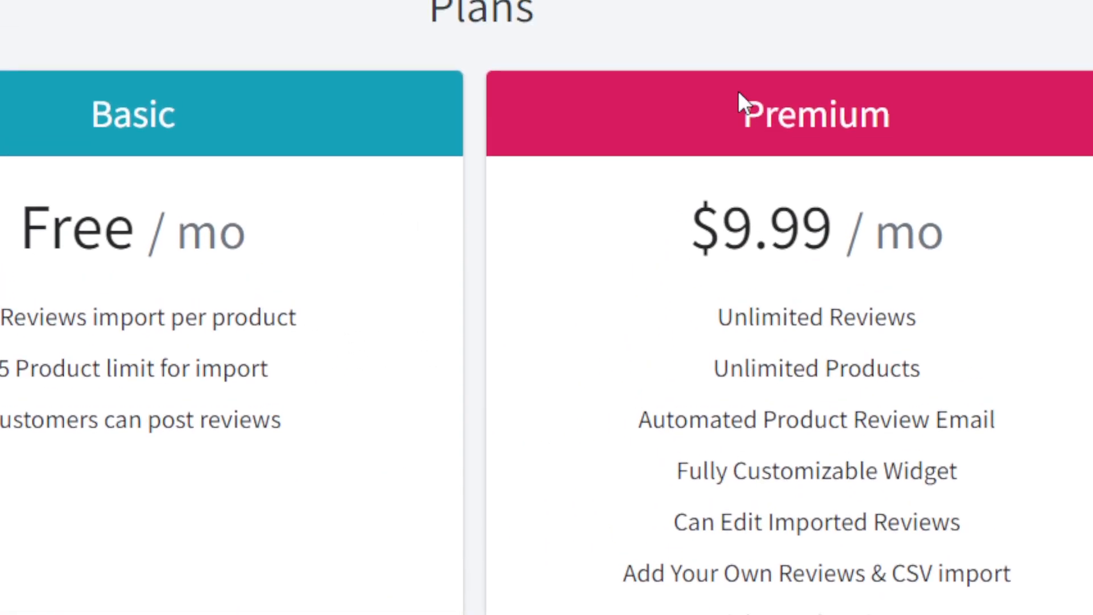
{"action": "left_click_drag", "start_coordinate": [737, 91], "coordinate": [962, 129]}
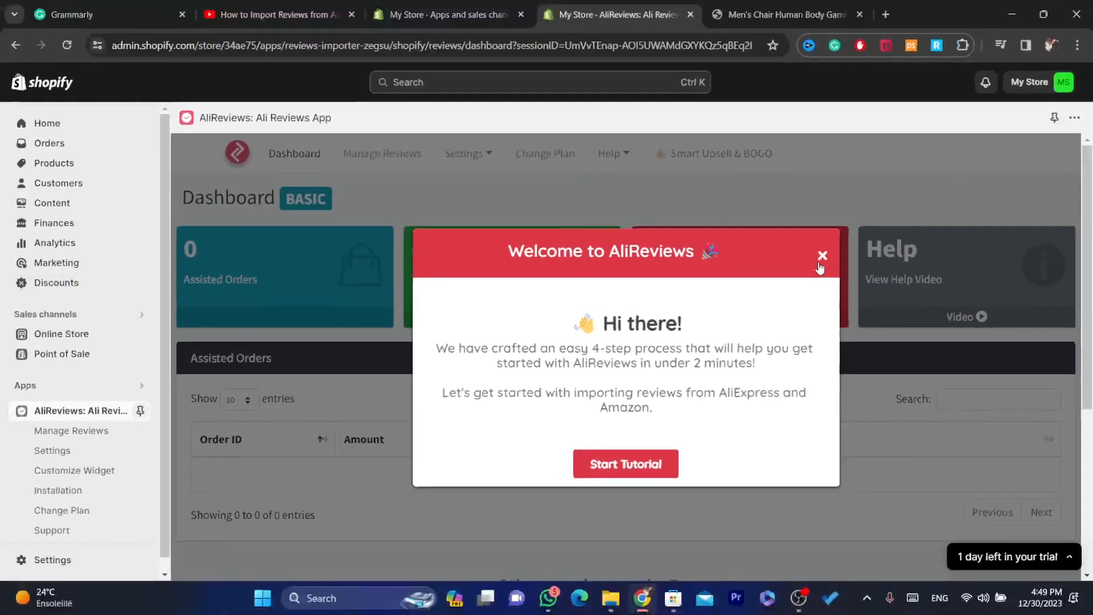
{"action": "left_click", "coordinate": [966, 157]}
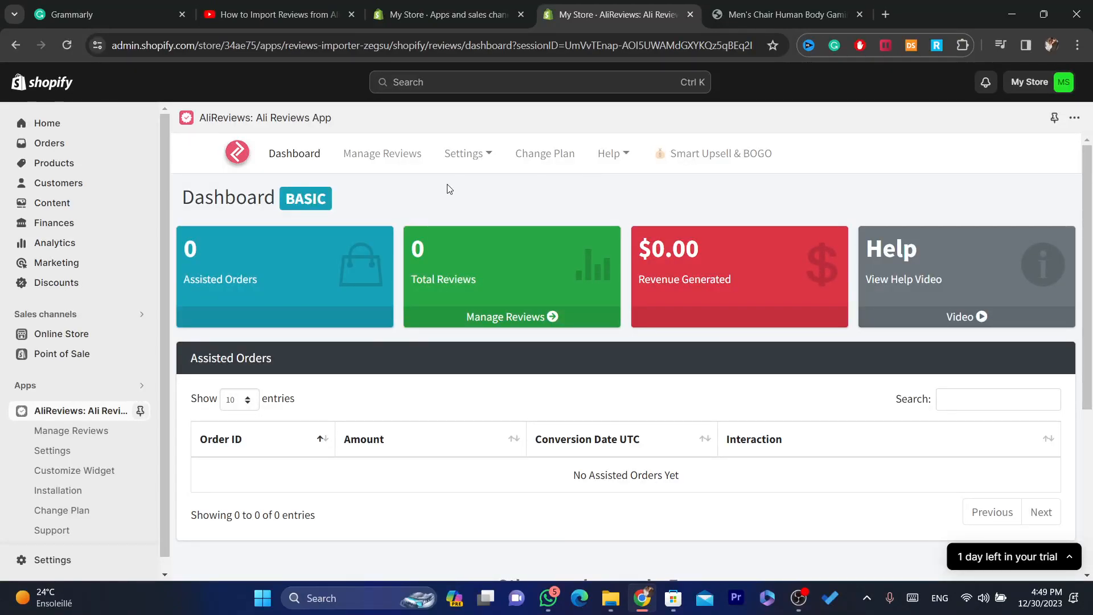
Step: Open the review import form for the Men's Chair Human Body Gaming product from the review management list
{"action": "left_click", "coordinate": [380, 153]}
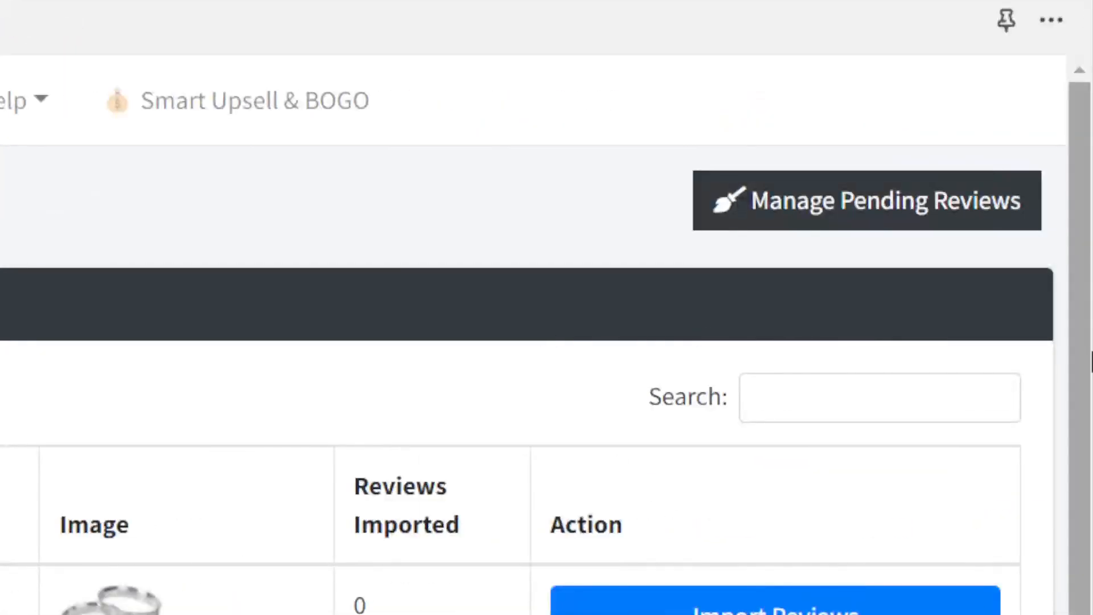
{"action": "scroll", "coordinate": [546, 342], "scroll_direction": "down", "scroll_amount": 3}
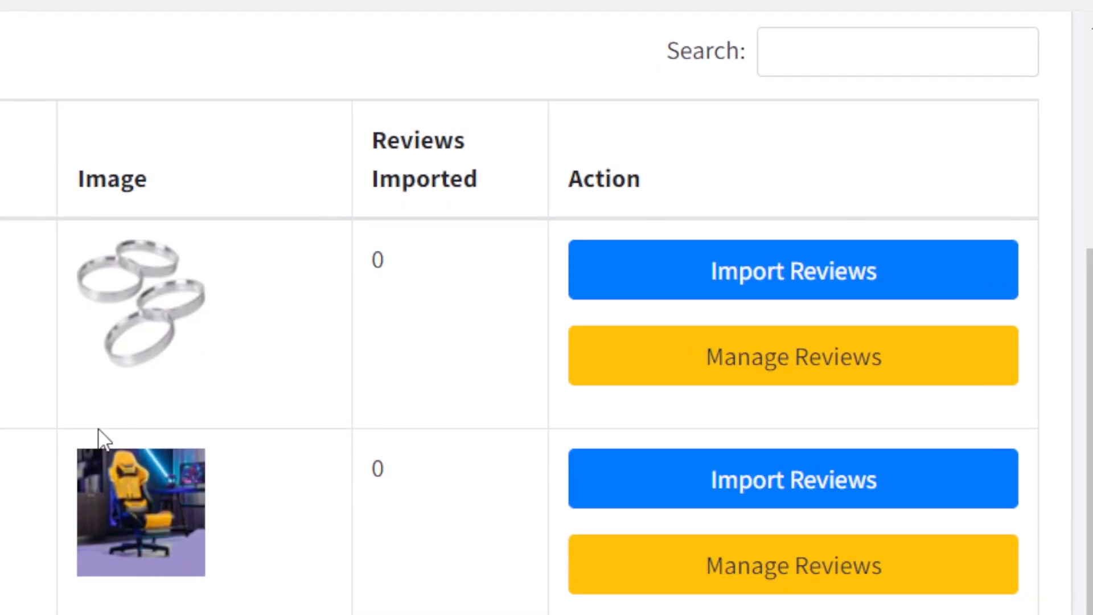
{"action": "scroll", "coordinate": [97, 430], "scroll_direction": "down", "scroll_amount": 2}
{"action": "scroll", "coordinate": [114, 399], "scroll_direction": "up", "scroll_amount": 1}
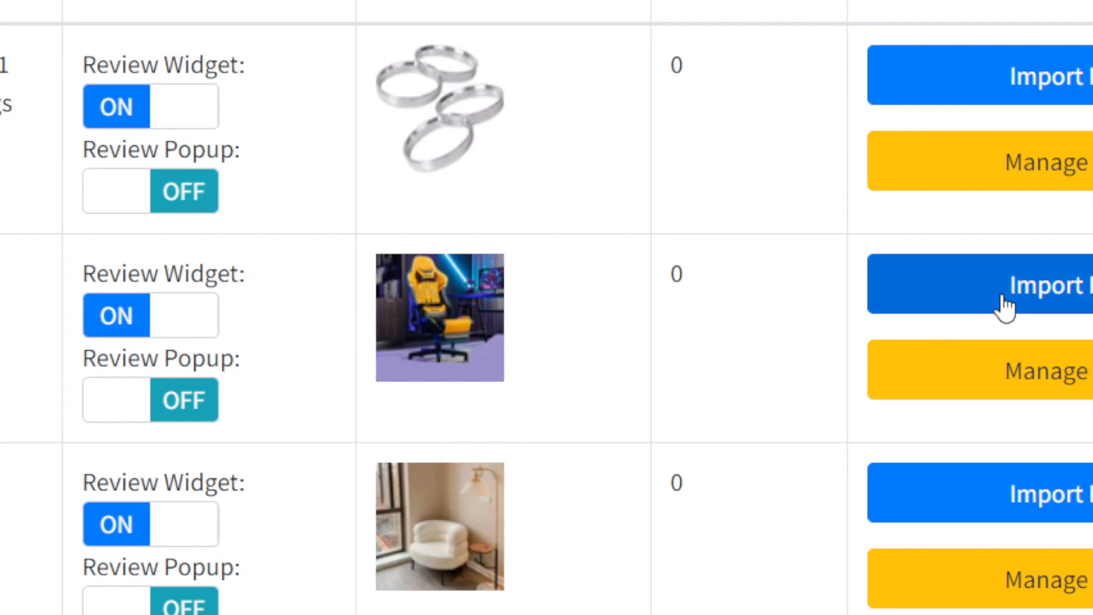
{"action": "left_click", "coordinate": [1005, 307]}
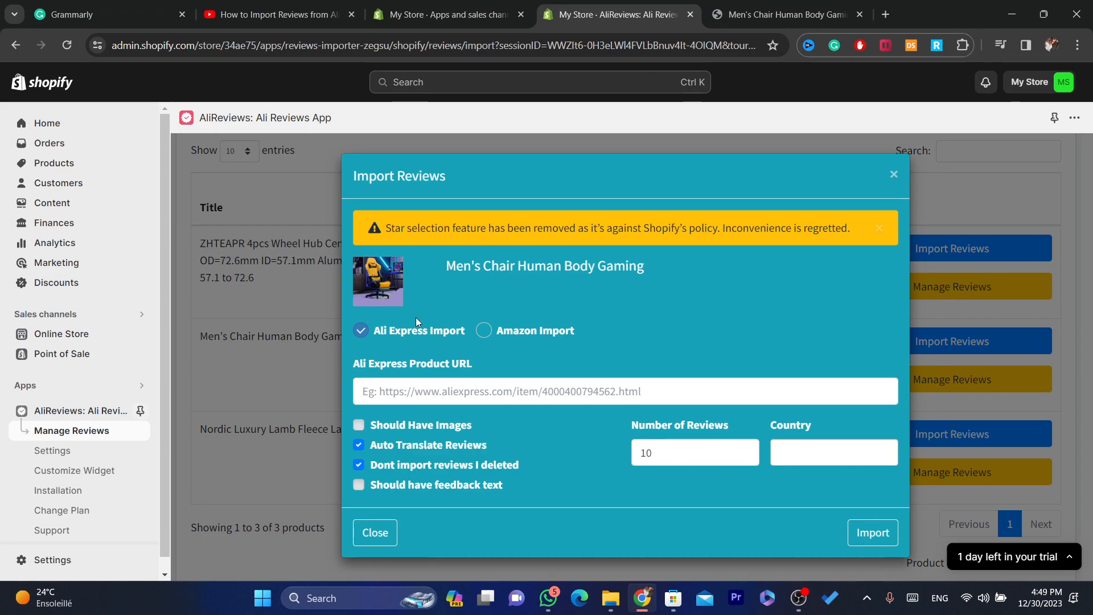
Step: Read the import notice and examine the title and address on the Men's Chair product preview page
{"action": "triple_click", "coordinate": [490, 231]}
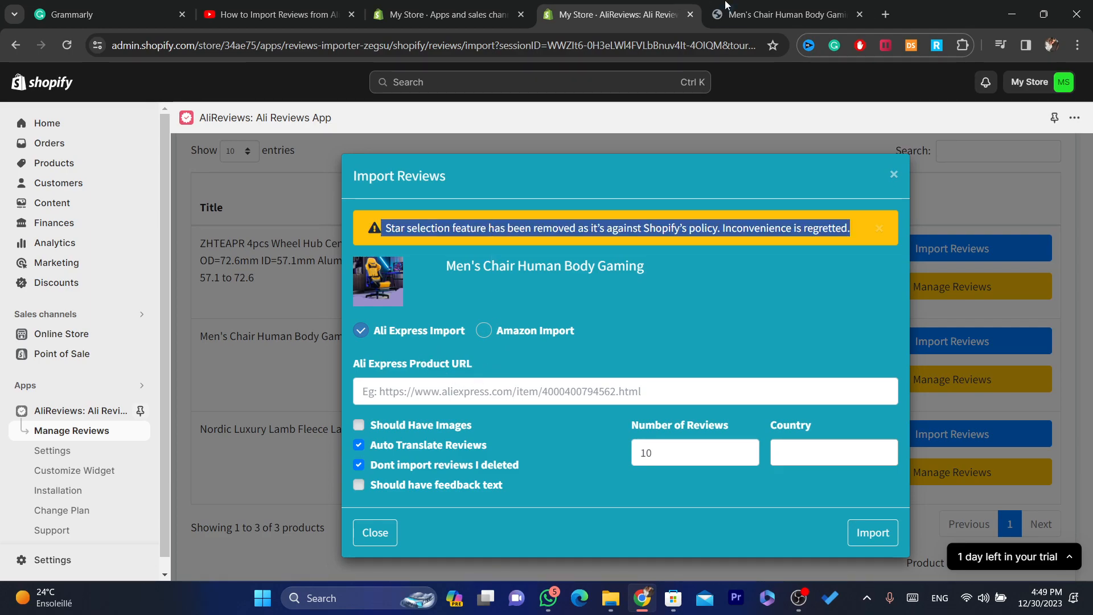
{"action": "left_click", "coordinate": [783, 15]}
{"action": "left_click", "coordinate": [633, 40]}
{"action": "key", "text": "ctrl+a"}
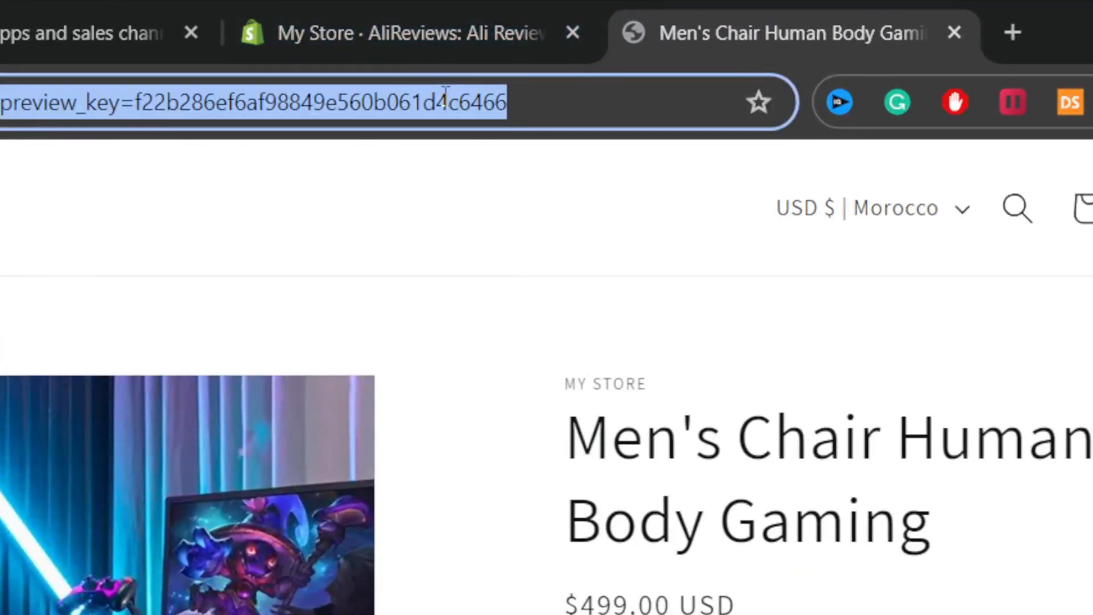
{"action": "left_click_drag", "start_coordinate": [689, 181], "coordinate": [883, 251]}
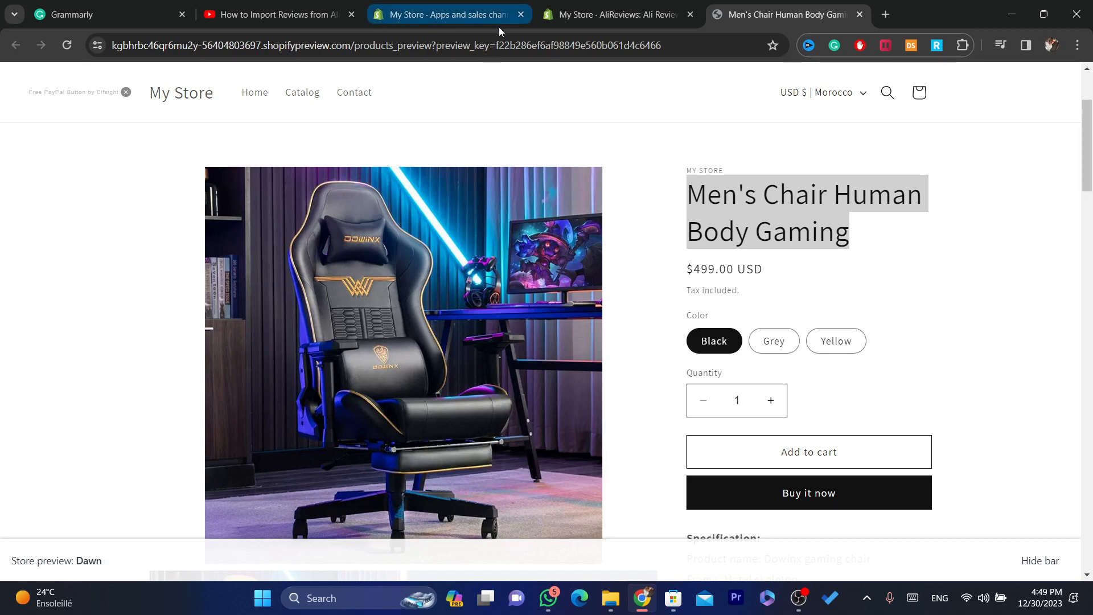
{"action": "left_click", "coordinate": [503, 49]}
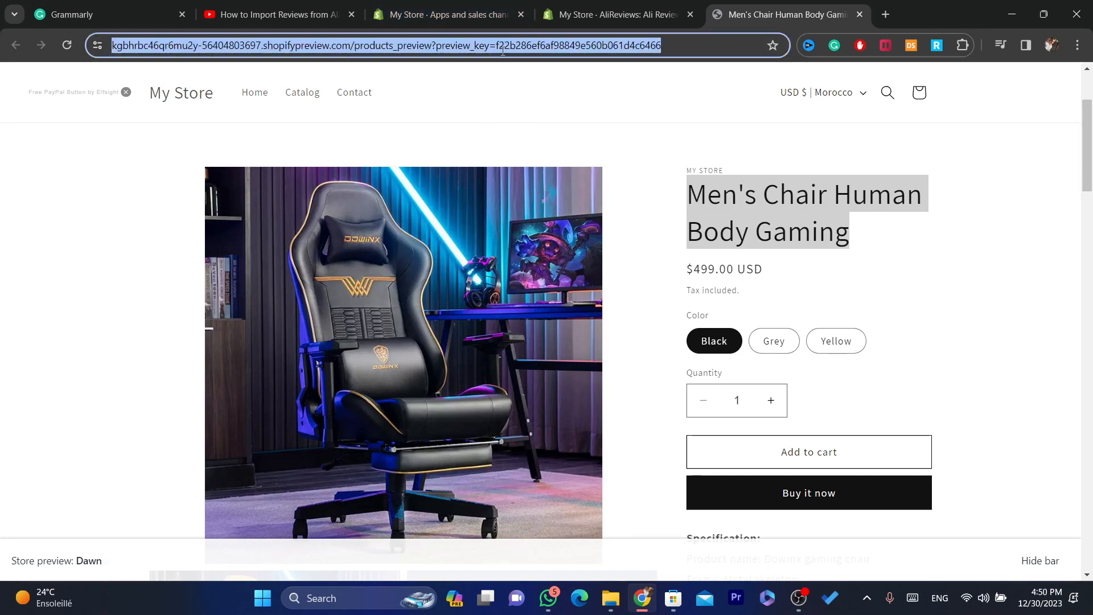
Step: Search the gaming chair's product image with Google Lens and open the matching Amazon.co.jp Dowinx gaming chair listing
{"action": "right_click", "coordinate": [350, 302]}
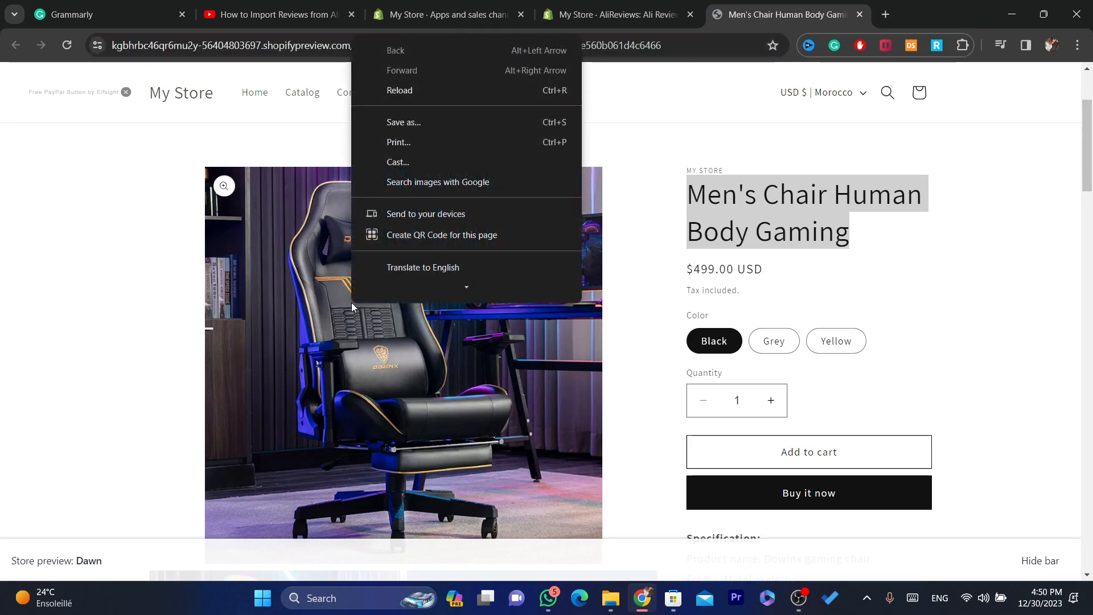
{"action": "left_click", "coordinate": [139, 360]}
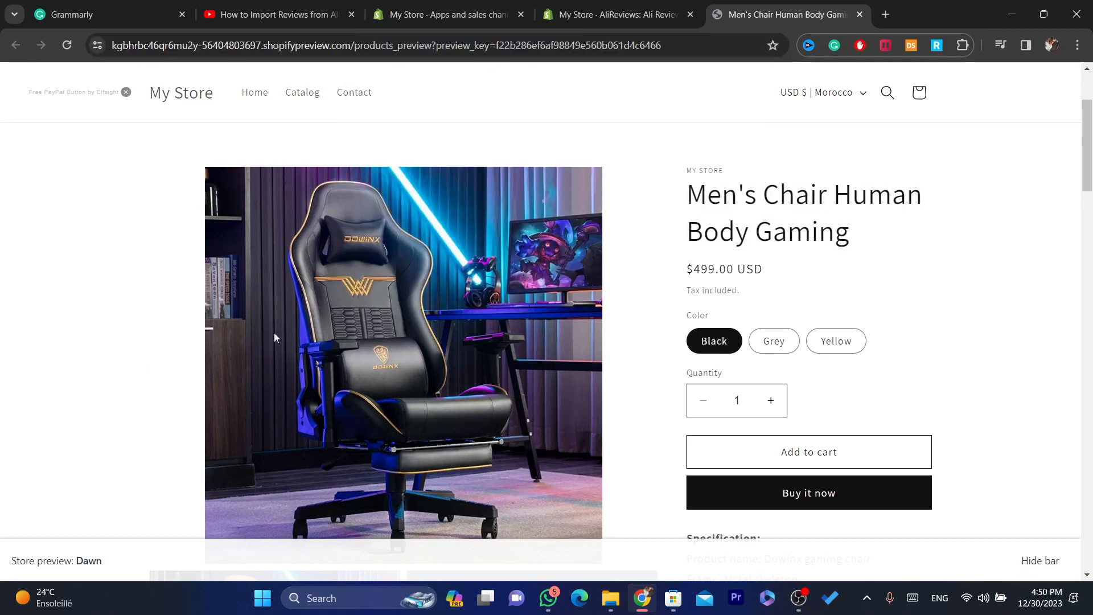
{"action": "right_click", "coordinate": [403, 331]}
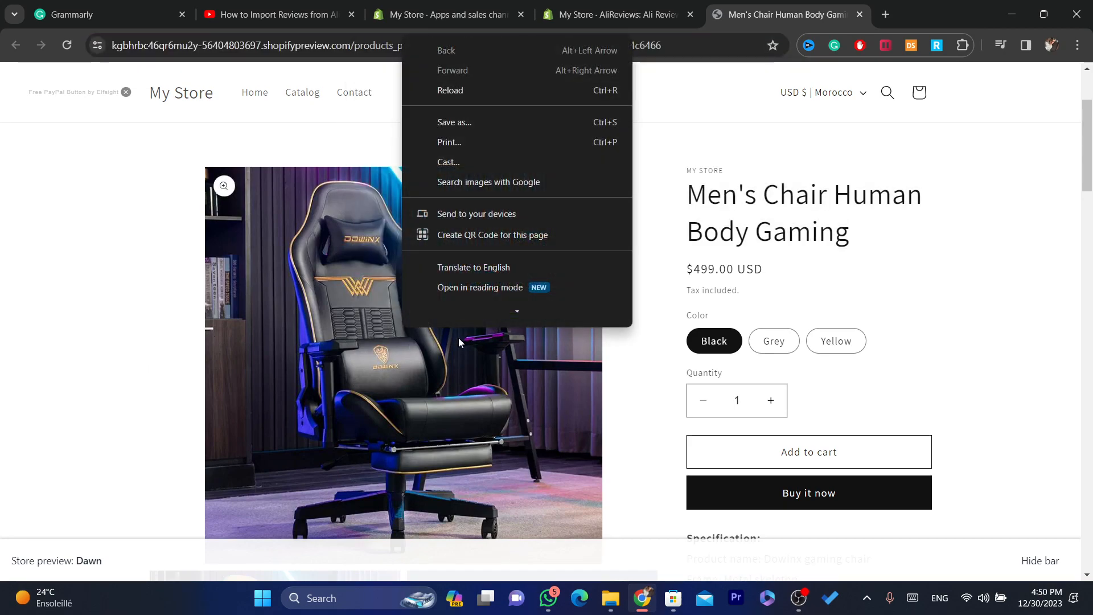
{"action": "right_click", "coordinate": [263, 343]}
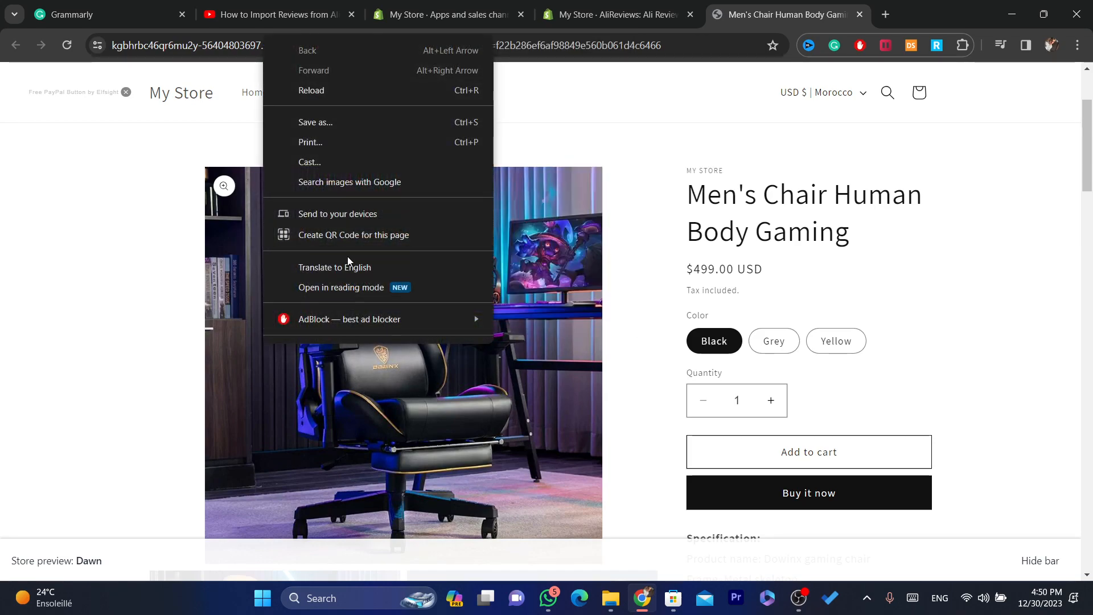
{"action": "left_click", "coordinate": [347, 180]}
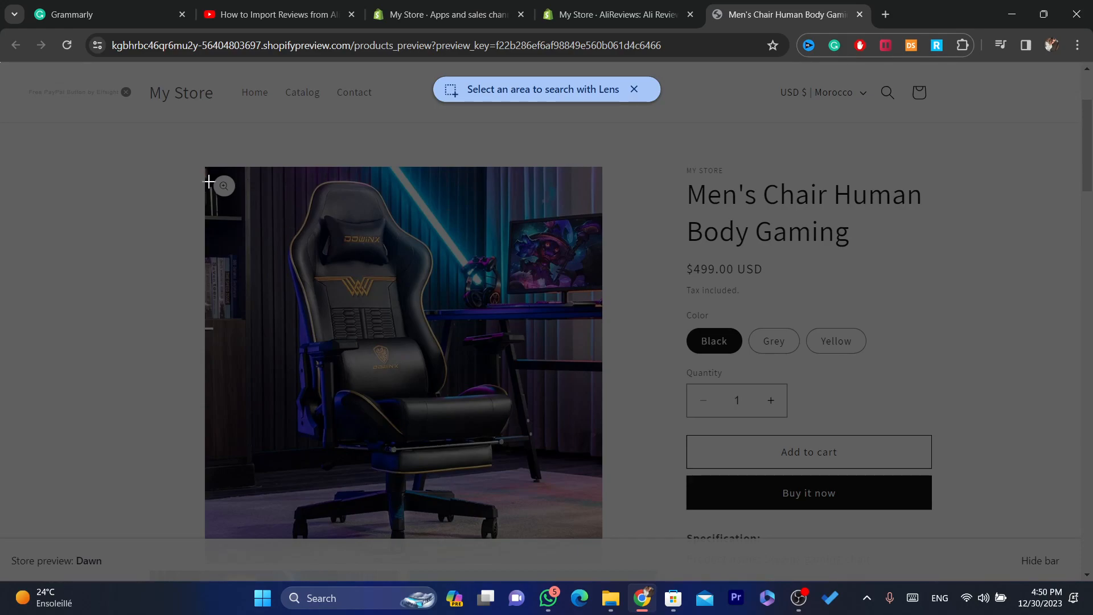
{"action": "left_click_drag", "start_coordinate": [238, 172], "coordinate": [572, 538]}
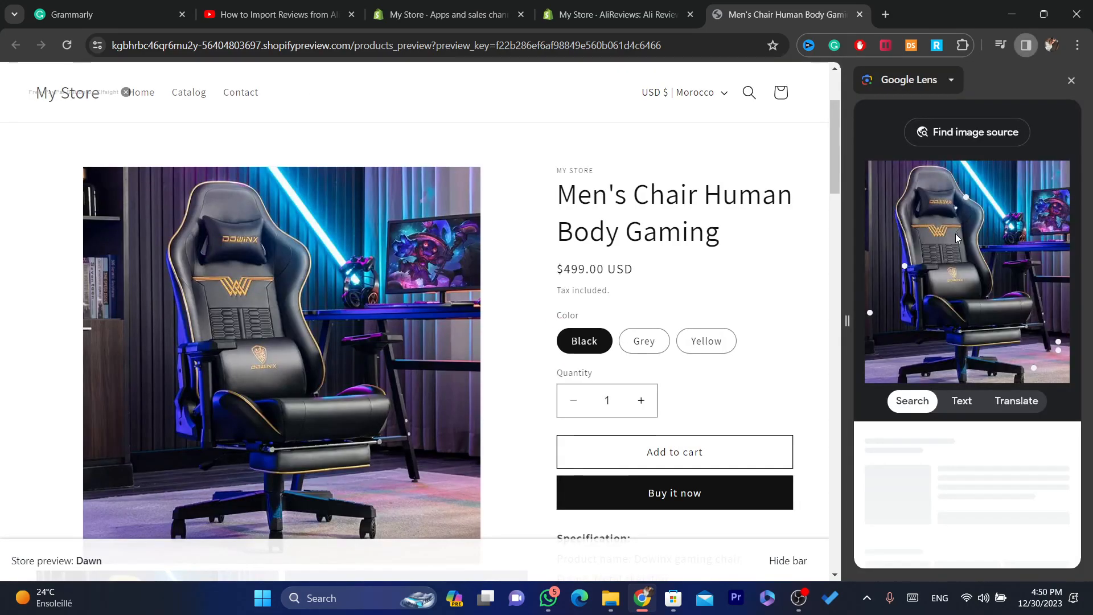
{"action": "left_click_drag", "start_coordinate": [1075, 139], "coordinate": [1078, 165]}
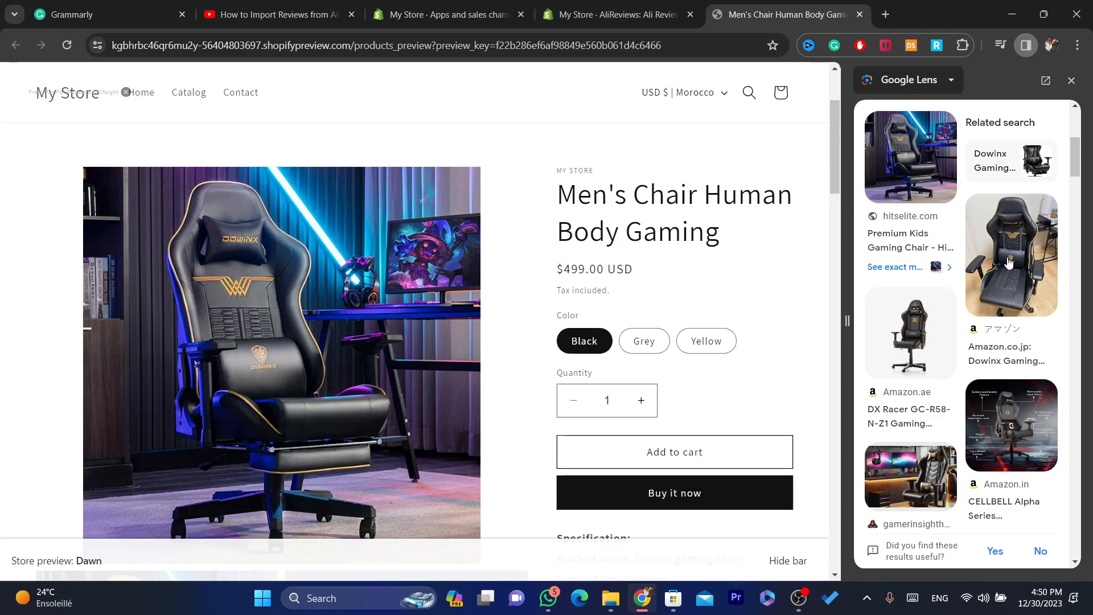
{"action": "left_click", "coordinate": [1008, 283]}
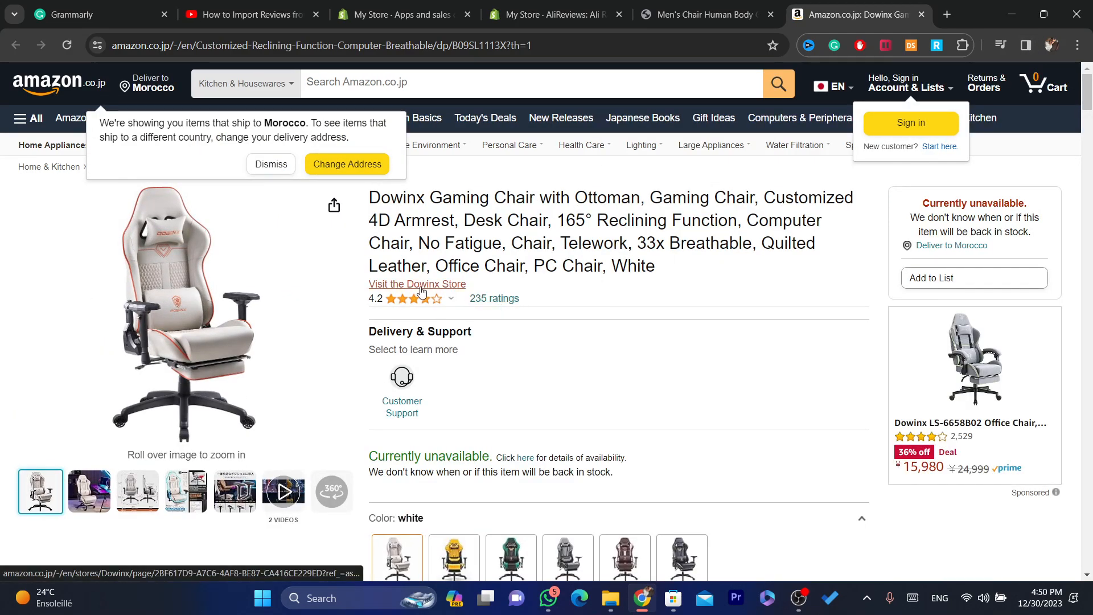
Step: Copy the Amazon listing's URL and return to the Import Reviews form for the Men's Chair product
{"action": "left_click", "coordinate": [527, 48]}
{"action": "key", "text": "ctrl+c"}
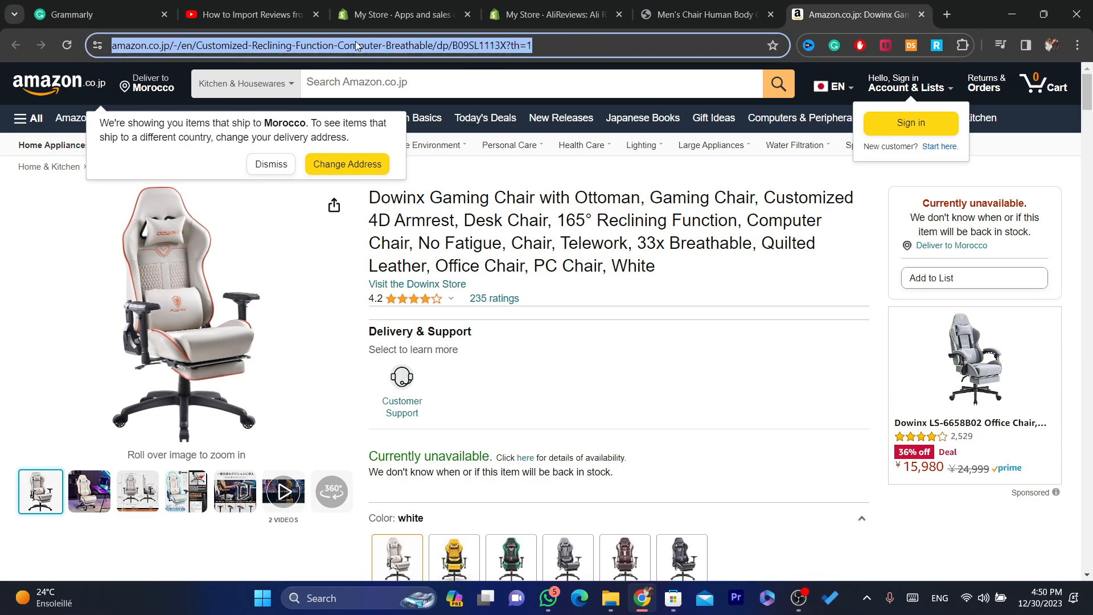
{"action": "left_click", "coordinate": [664, 6]}
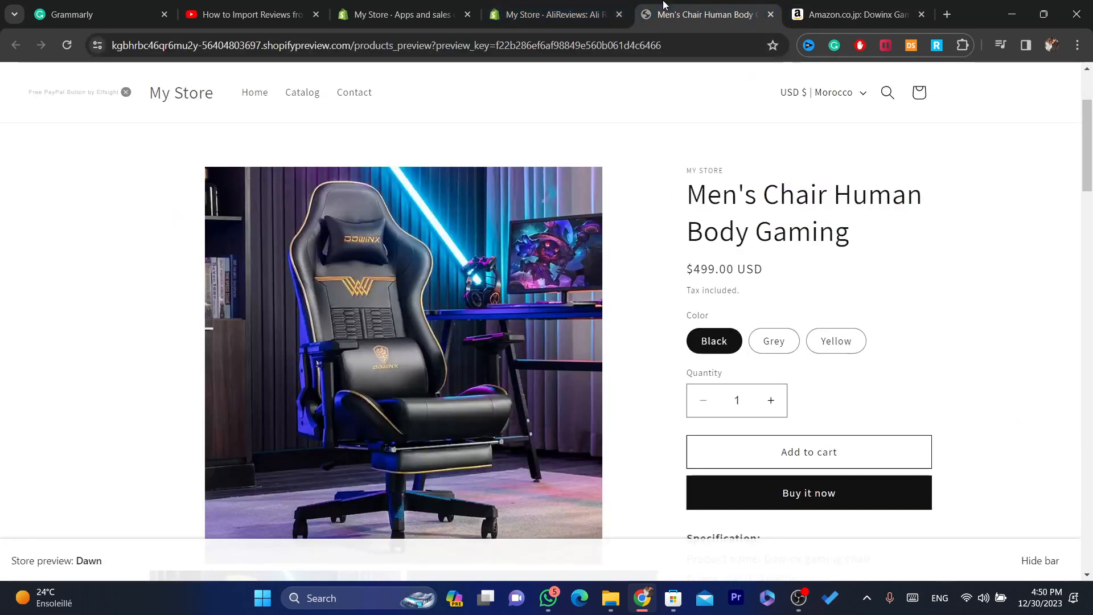
{"action": "left_click", "coordinate": [552, 5]}
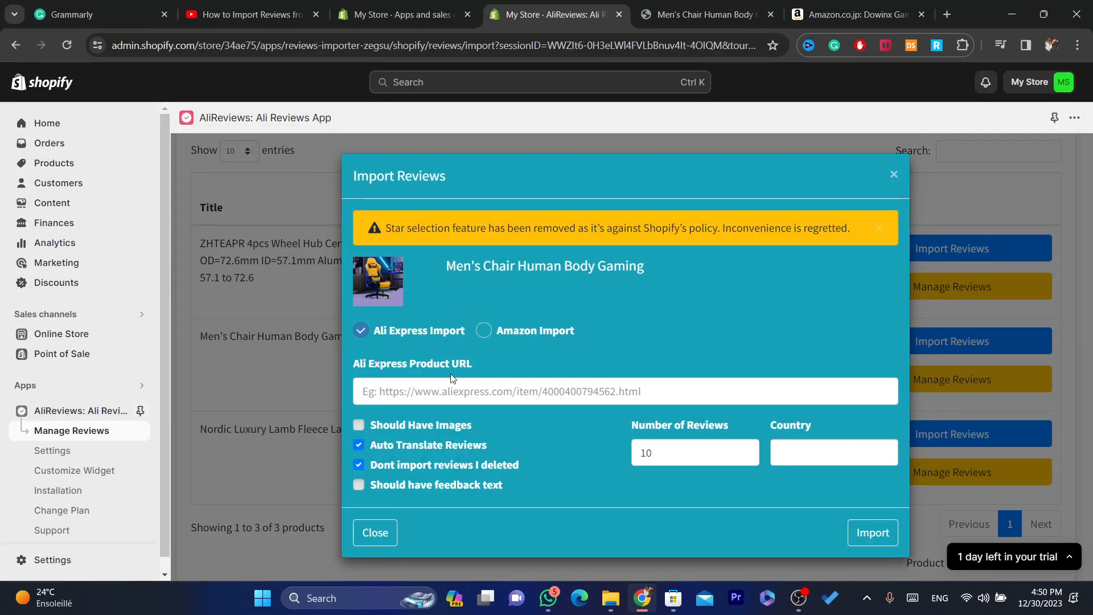
Step: Switch the review source to Amazon Import and paste the copied Amazon.co.jp listing URL as the Amazon product URL
{"action": "left_click", "coordinate": [499, 333]}
{"action": "left_click", "coordinate": [503, 389]}
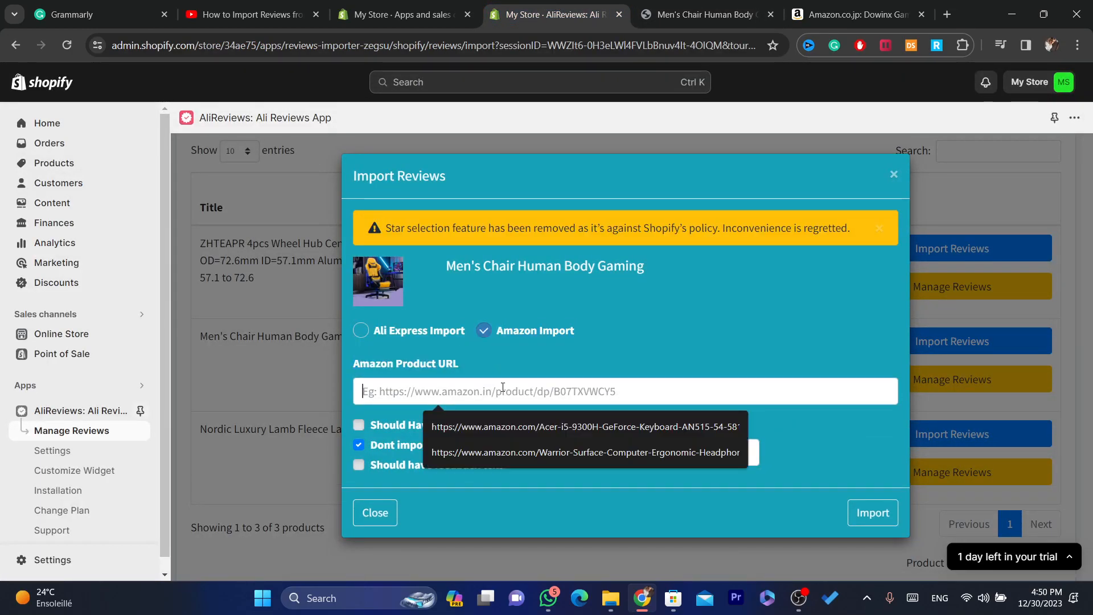
{"action": "key", "text": "ctrl+v"}
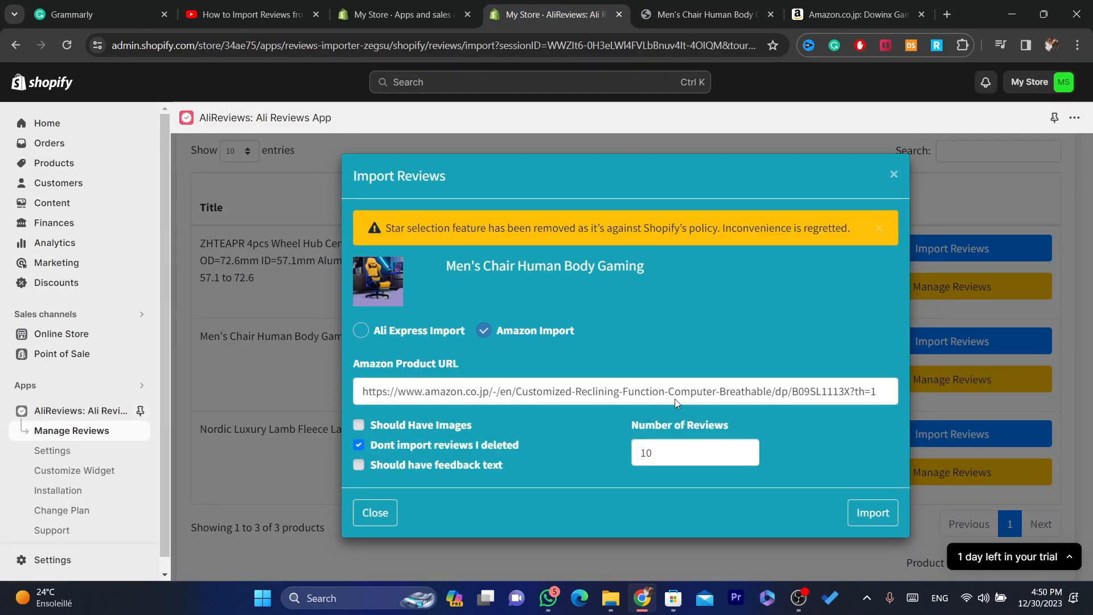
Step: Examine the customer rating breakdown on the Amazon Dowinx chair listing and return to the review import form
{"action": "left_click", "coordinate": [866, 16]}
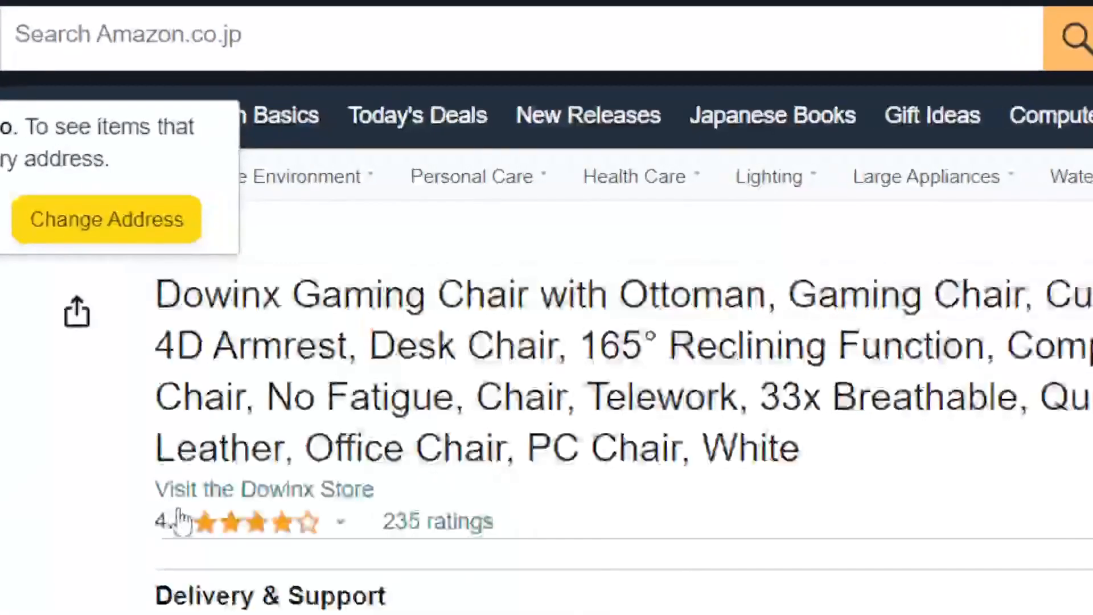
{"action": "mouse_move", "coordinate": [388, 300]}
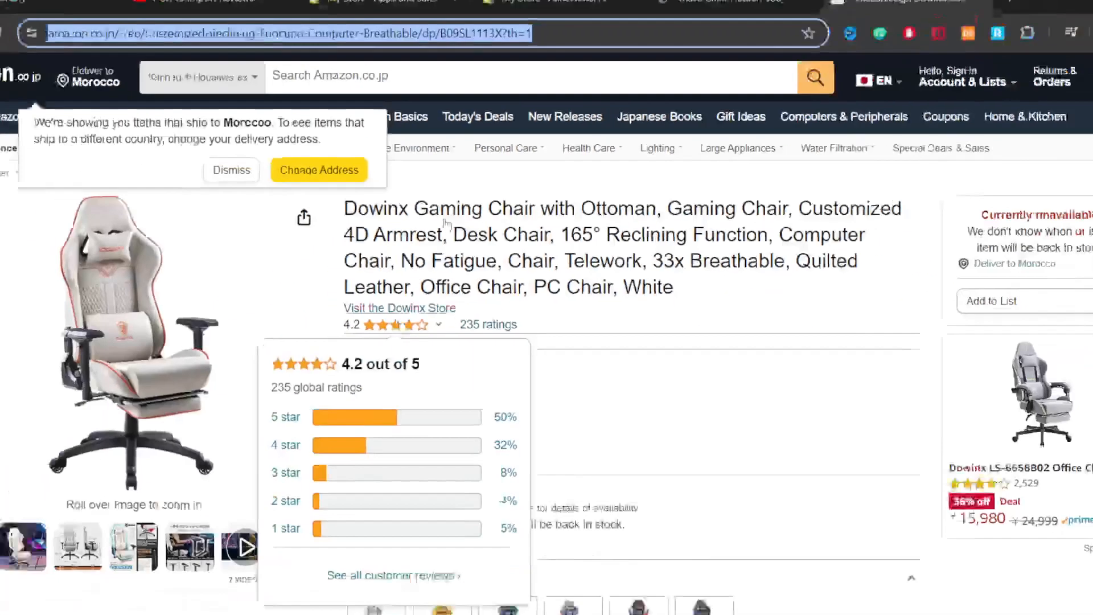
{"action": "left_click", "coordinate": [706, 14]}
{"action": "left_click", "coordinate": [524, 8]}
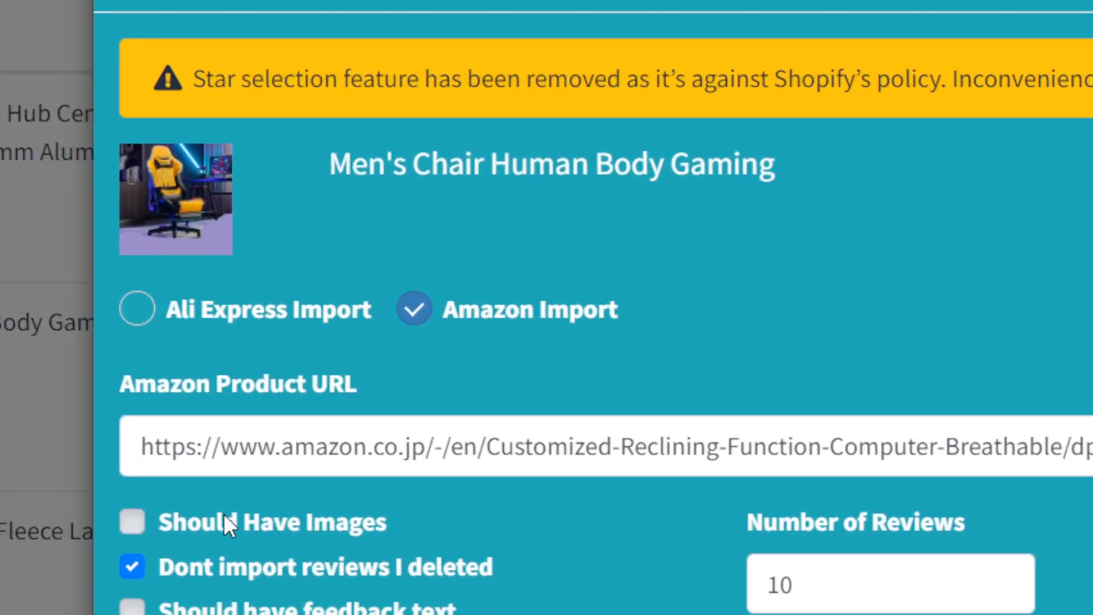
Step: Require reviews to have images, set the number of reviews to 4, and start the Amazon import
{"action": "left_click", "coordinate": [135, 511]}
{"action": "left_click", "coordinate": [823, 566]}
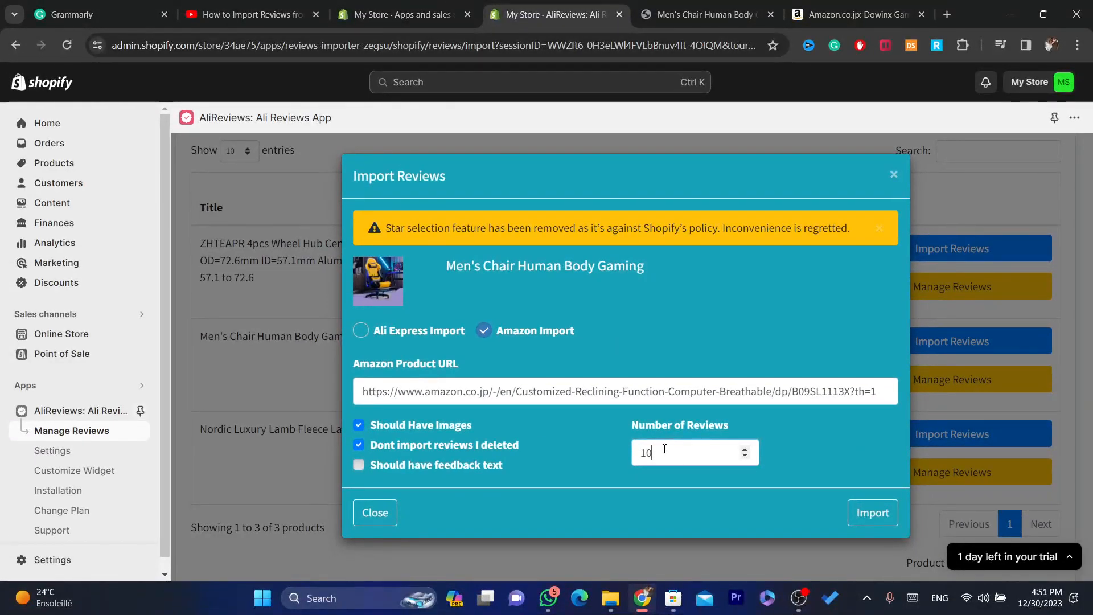
{"action": "double_click", "coordinate": [665, 448]}
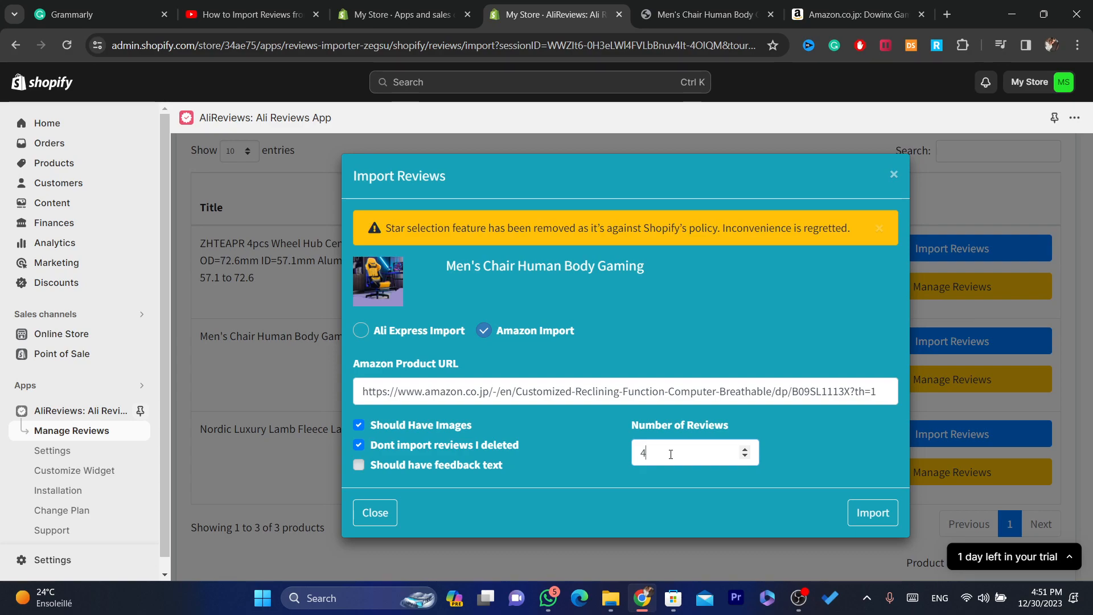
{"action": "type", "text": "4"}
{"action": "left_click", "coordinate": [867, 513]}
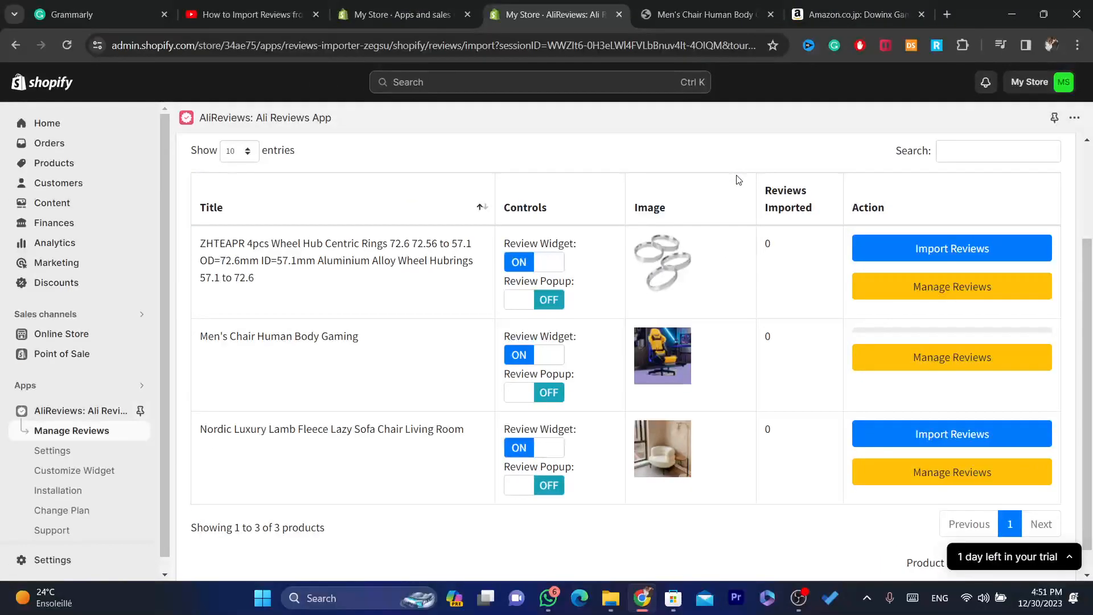
Step: Refresh the review management page and check the import status of the Men's Chair product
{"action": "left_click", "coordinate": [67, 52]}
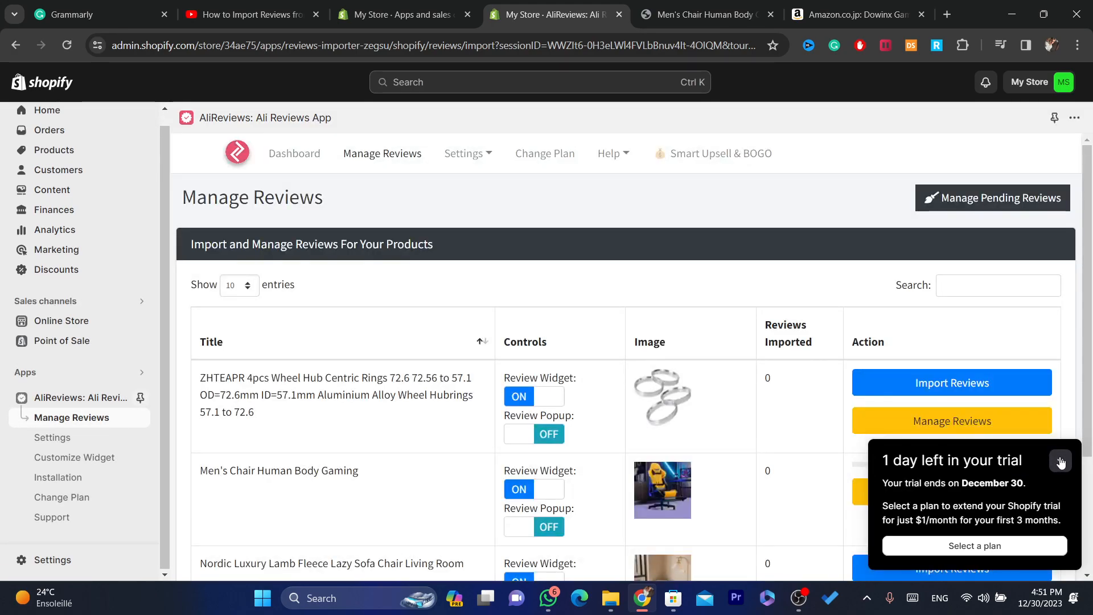
{"action": "left_click", "coordinate": [1060, 463]}
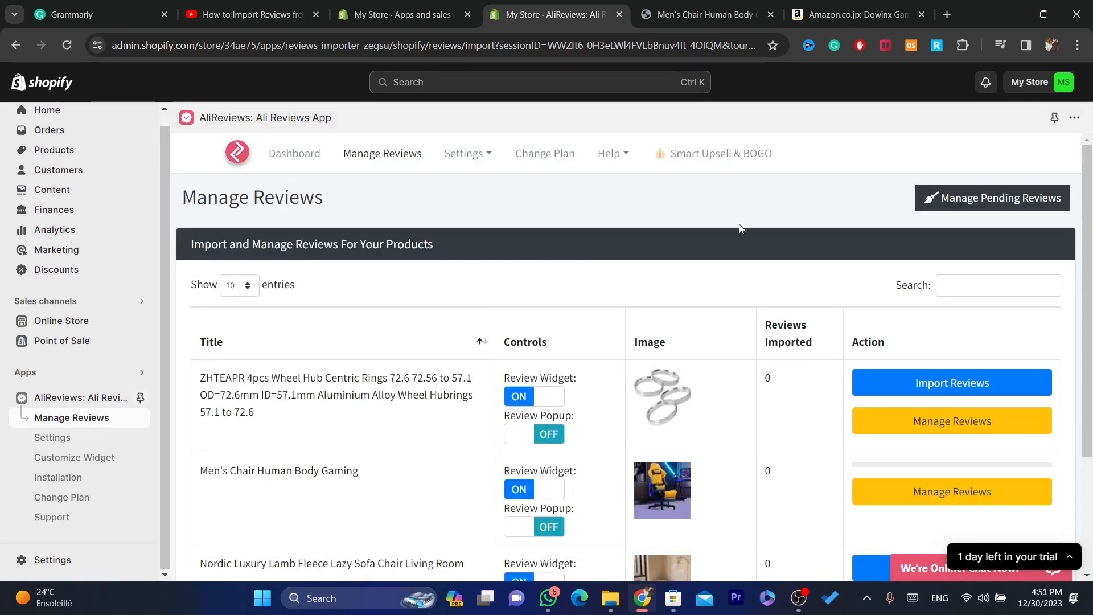
{"action": "left_click", "coordinate": [66, 45]}
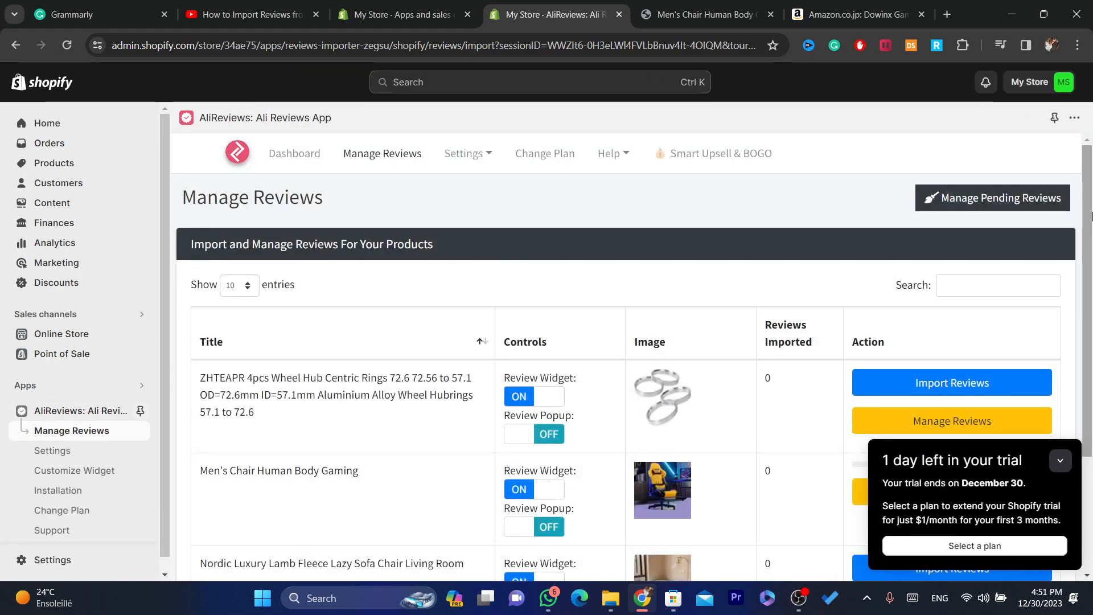
{"action": "scroll", "coordinate": [649, 304], "scroll_direction": "down", "scroll_amount": 2}
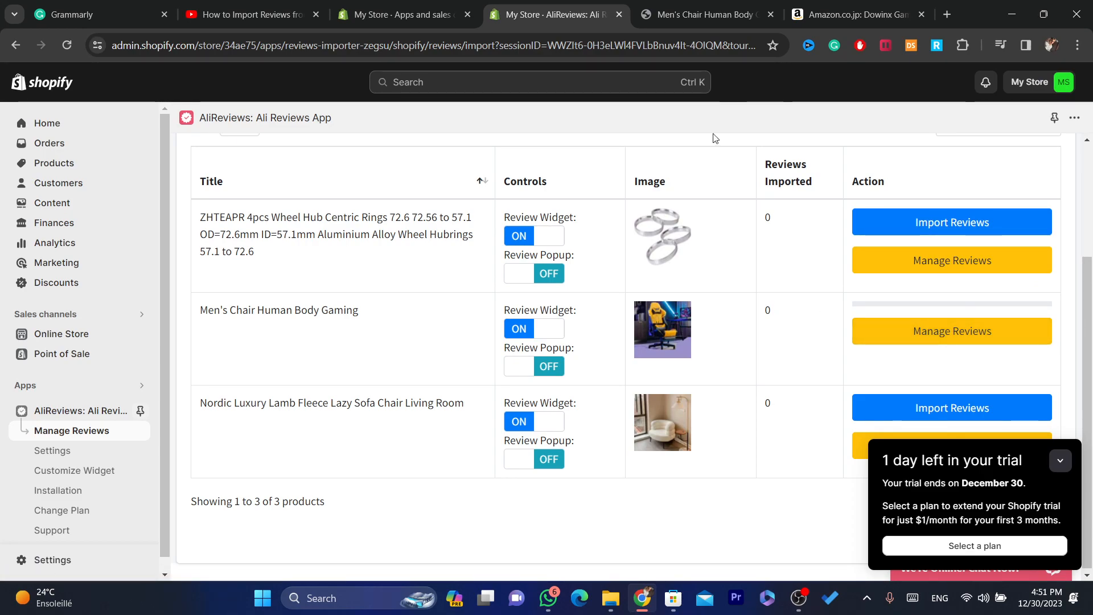
Step: Look for imported reviews on the Men's Chair product preview page and reload that page
{"action": "left_click", "coordinate": [697, 6]}
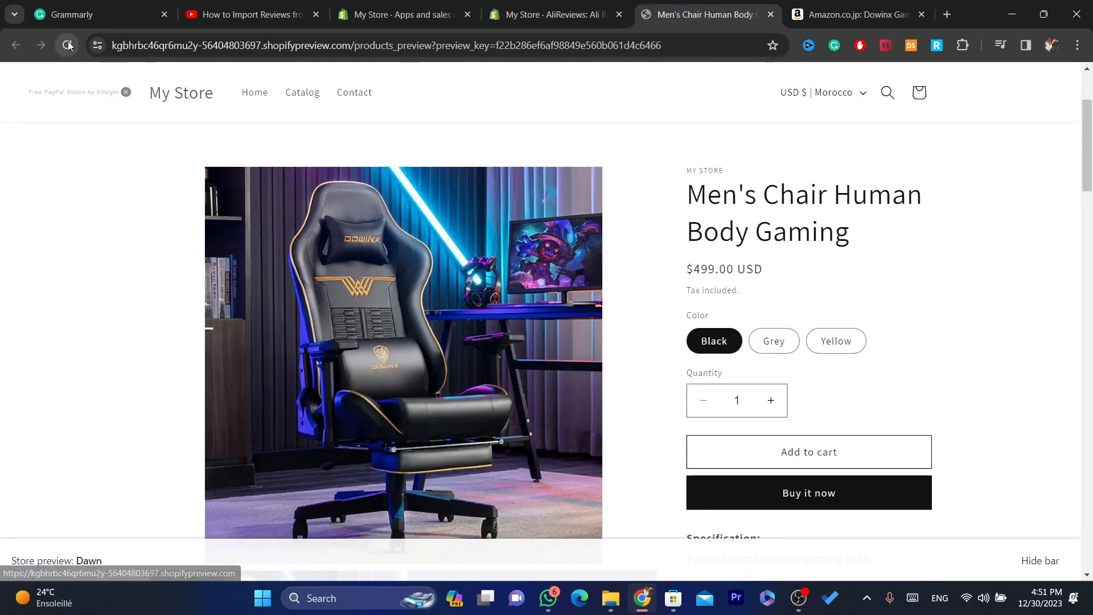
{"action": "scroll", "coordinate": [592, 88], "scroll_direction": "down", "scroll_amount": 1}
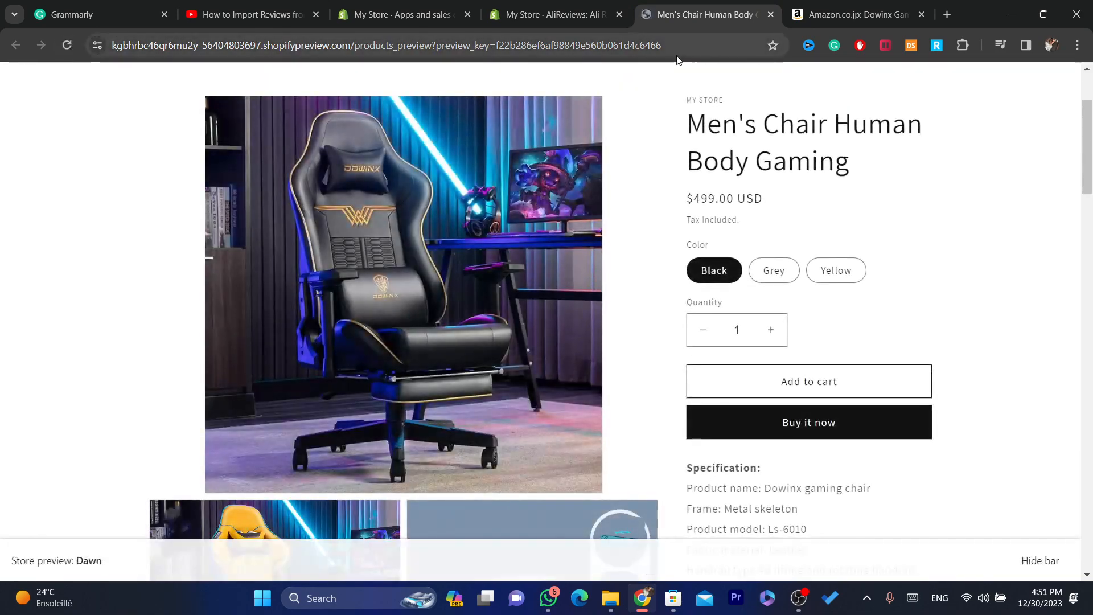
{"action": "scroll", "coordinate": [1026, 197], "scroll_direction": "up", "scroll_amount": 3}
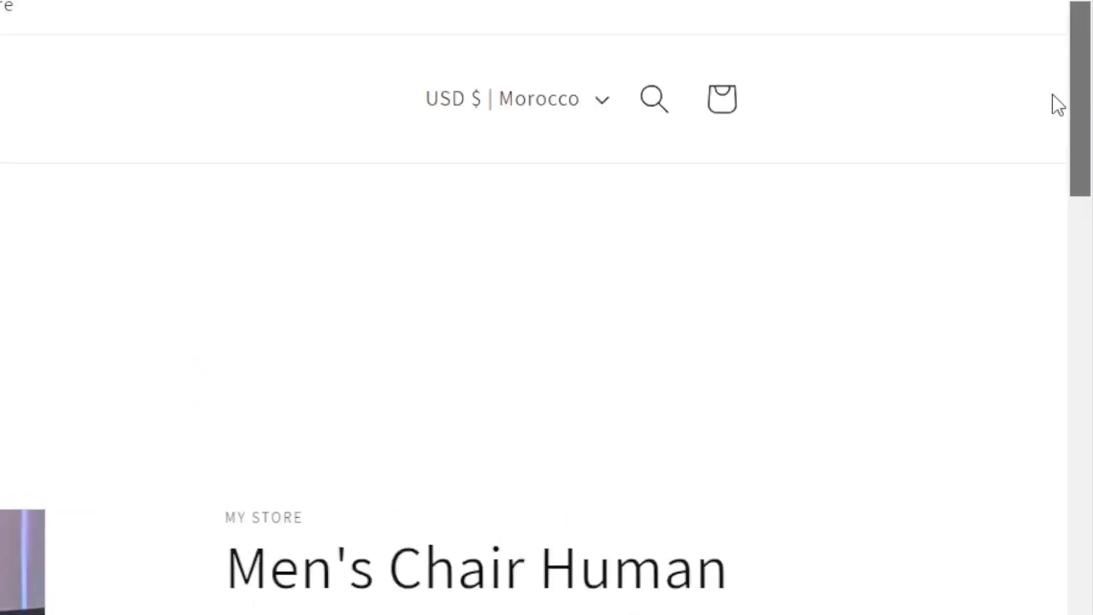
{"action": "left_click_drag", "start_coordinate": [1085, 102], "coordinate": [1020, 94]}
{"action": "left_click", "coordinate": [663, 46]}
{"action": "key", "text": "Return"}
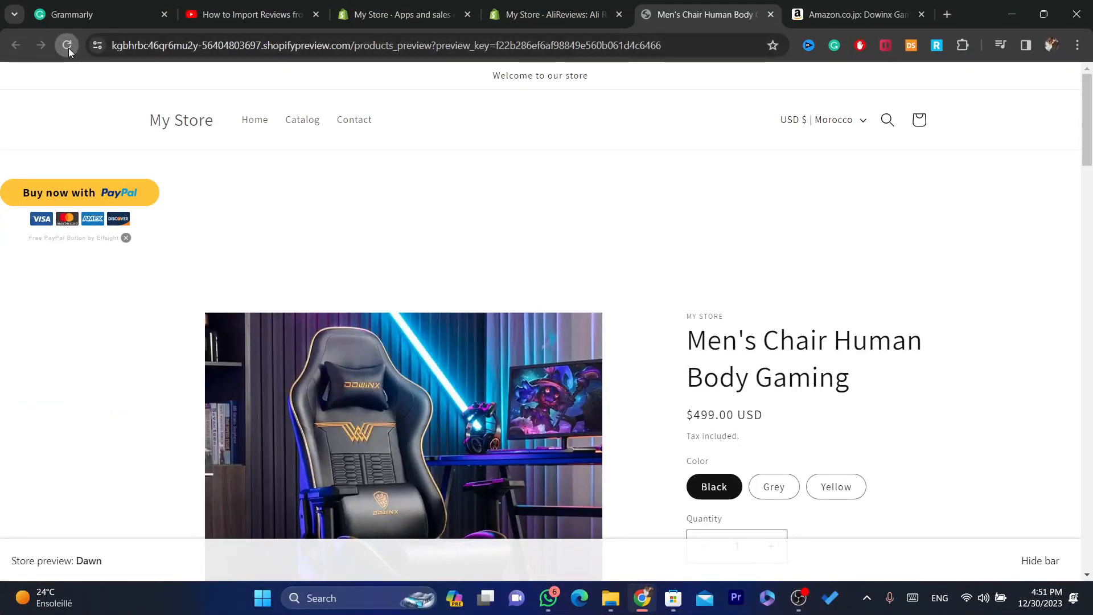
Step: Return to the AliReviews product list, reload it, collapse the trial notice and recheck the Men's Chair imported review count
{"action": "left_click", "coordinate": [552, 8]}
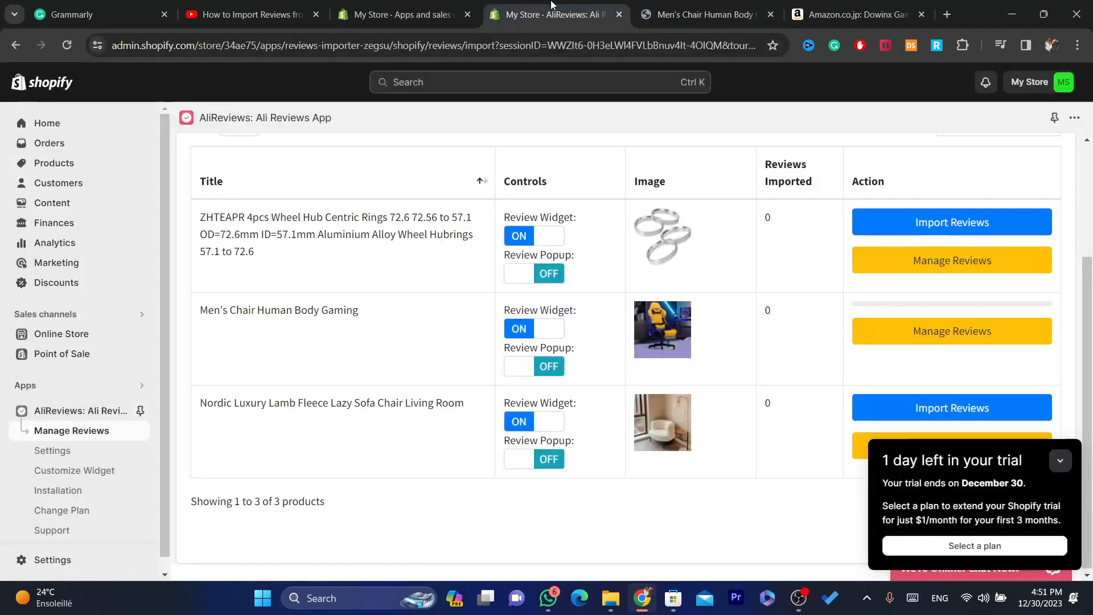
{"action": "left_click", "coordinate": [69, 51]}
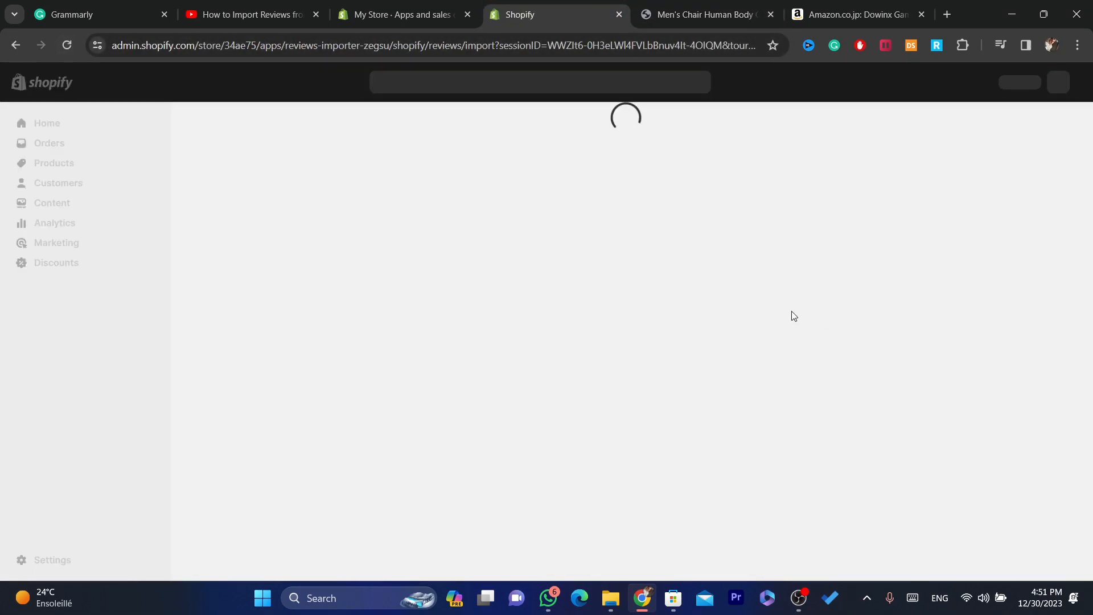
{"action": "left_click_drag", "start_coordinate": [1092, 273], "coordinate": [1092, 441]}
{"action": "left_click", "coordinate": [780, 531]}
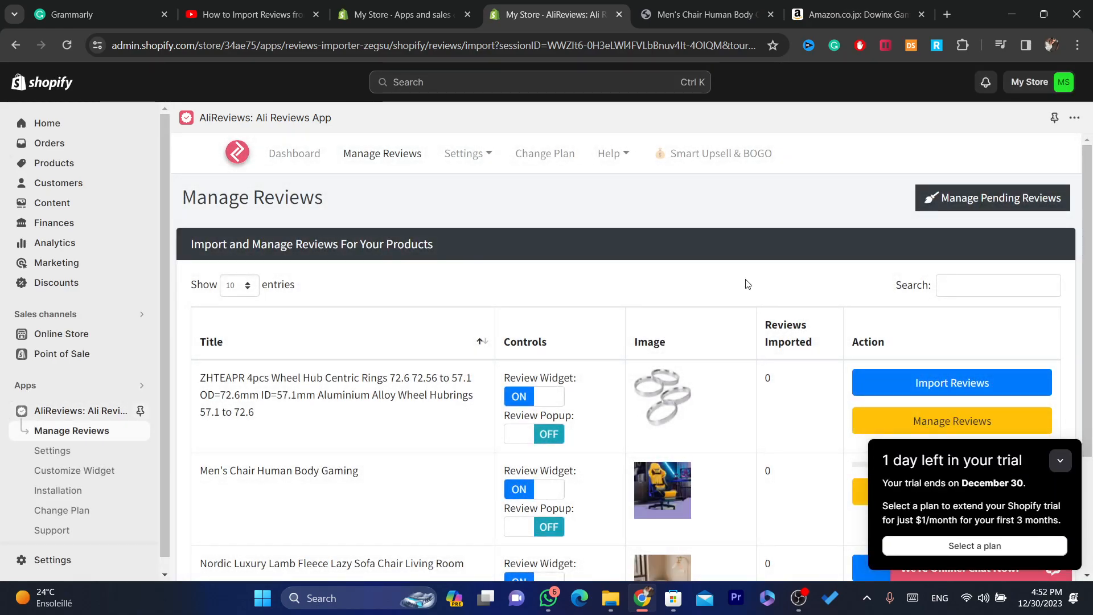
{"action": "left_click_drag", "start_coordinate": [1091, 223], "coordinate": [1091, 281]}
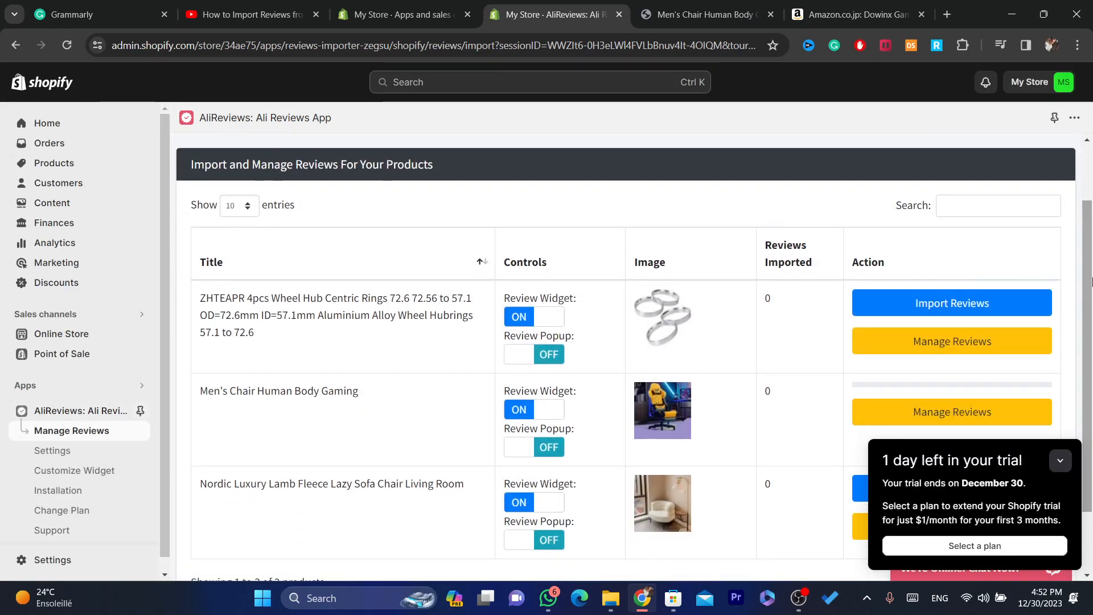
{"action": "left_click", "coordinate": [1059, 460]}
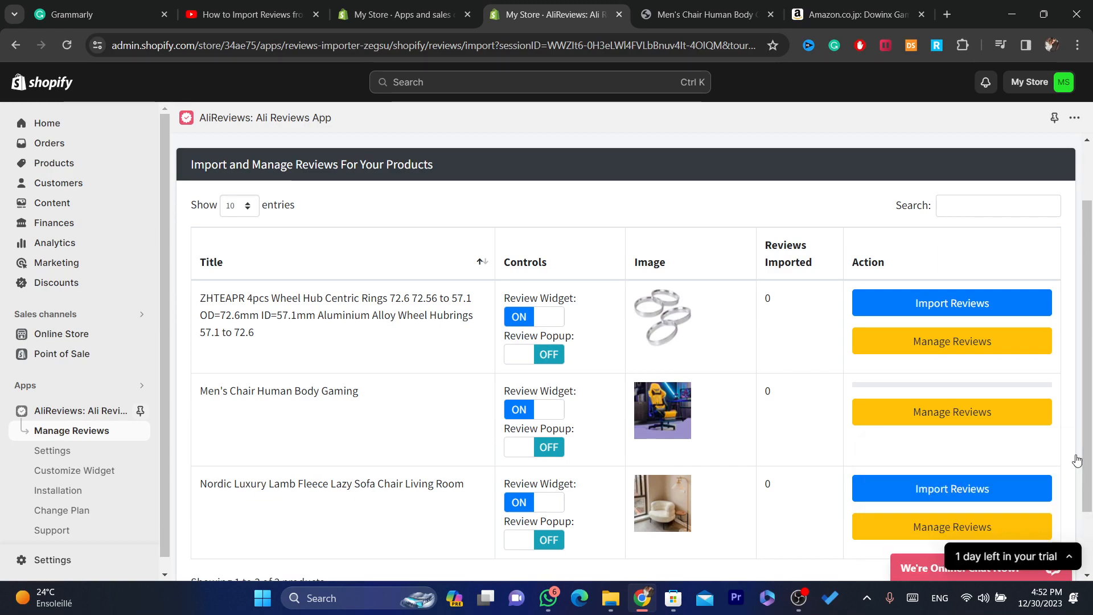
Step: Move the Men's Chair preview tab into its own browser window and reload the page to check for reviews
{"action": "left_click", "coordinate": [717, 5]}
{"action": "left_click_drag", "start_coordinate": [719, 4], "coordinate": [114, 31]}
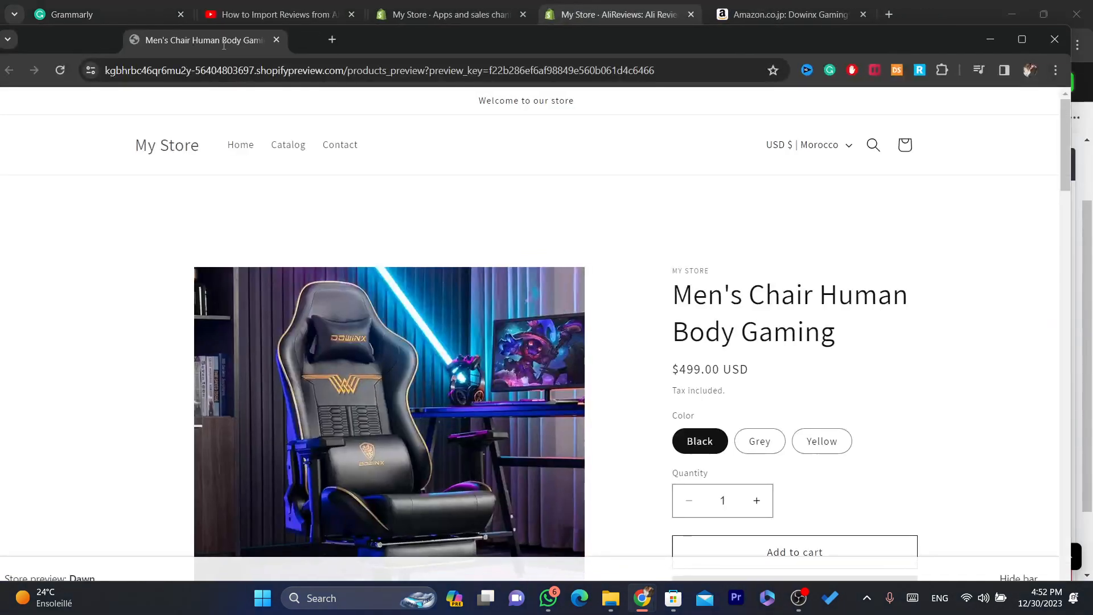
{"action": "left_click", "coordinate": [57, 70]}
{"action": "scroll", "coordinate": [1062, 151], "scroll_direction": "down", "scroll_amount": 1}
{"action": "left_click_drag", "start_coordinate": [1060, 155], "coordinate": [1044, 72]}
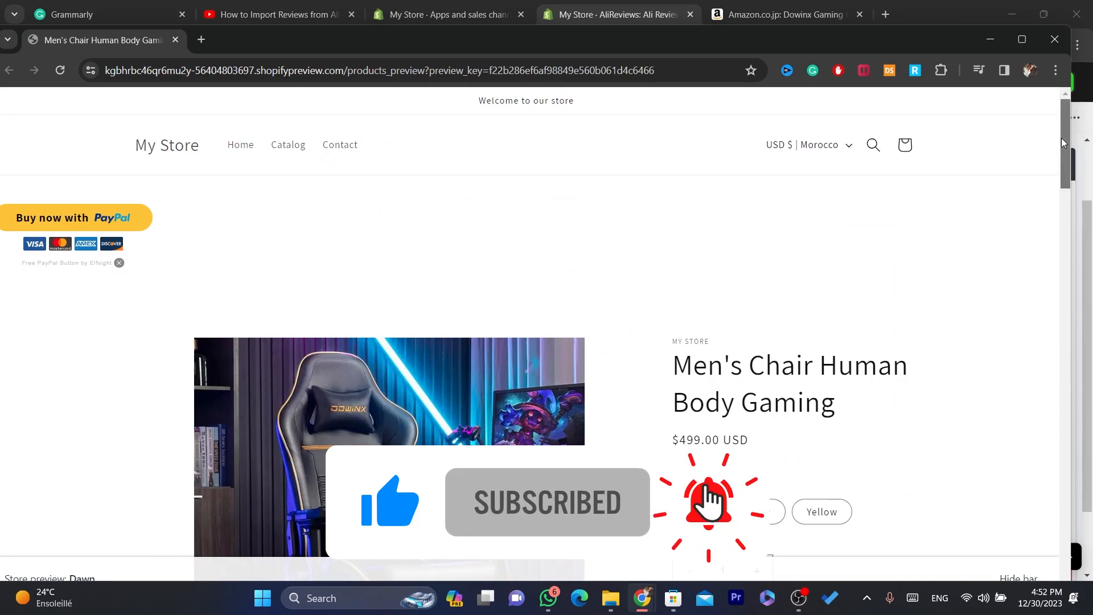